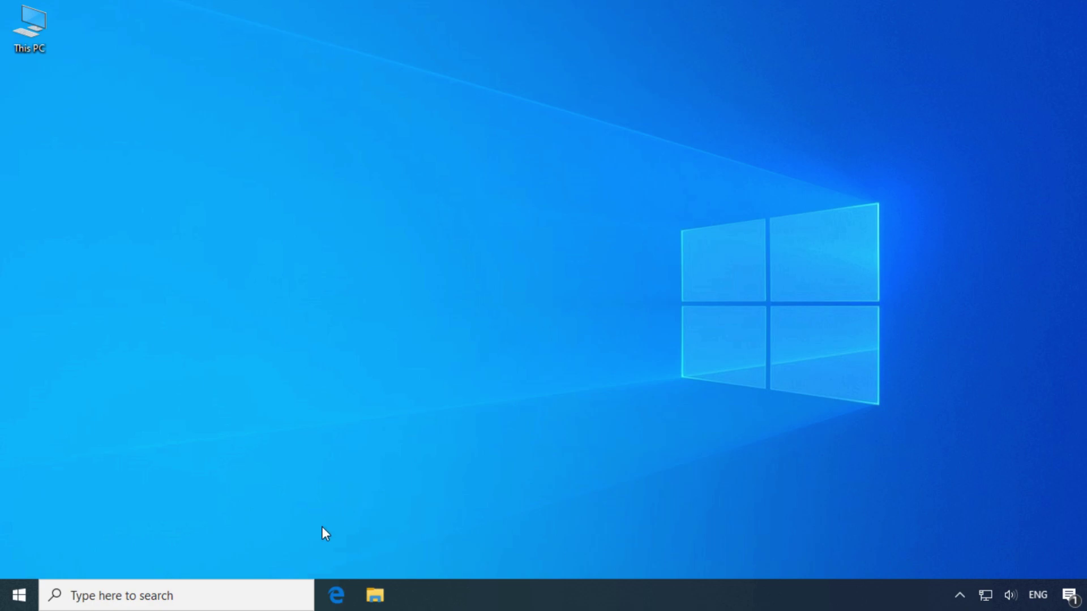
# Step: Open System Information, check the BIOS Mode entry in the system summary, and close the window
pyautogui.click(121, 595)
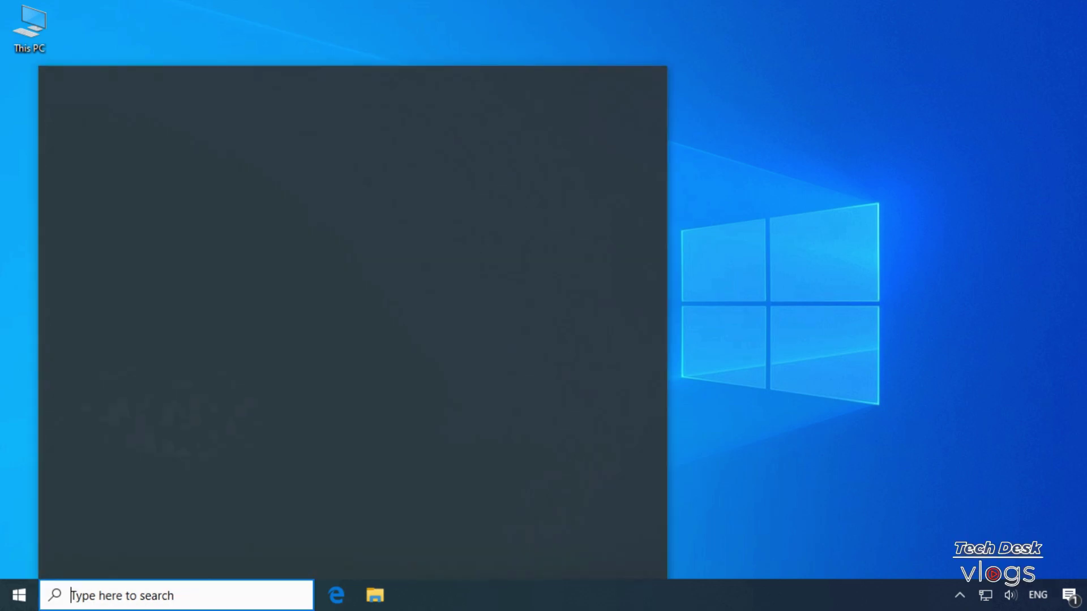
pyautogui.write('syste')
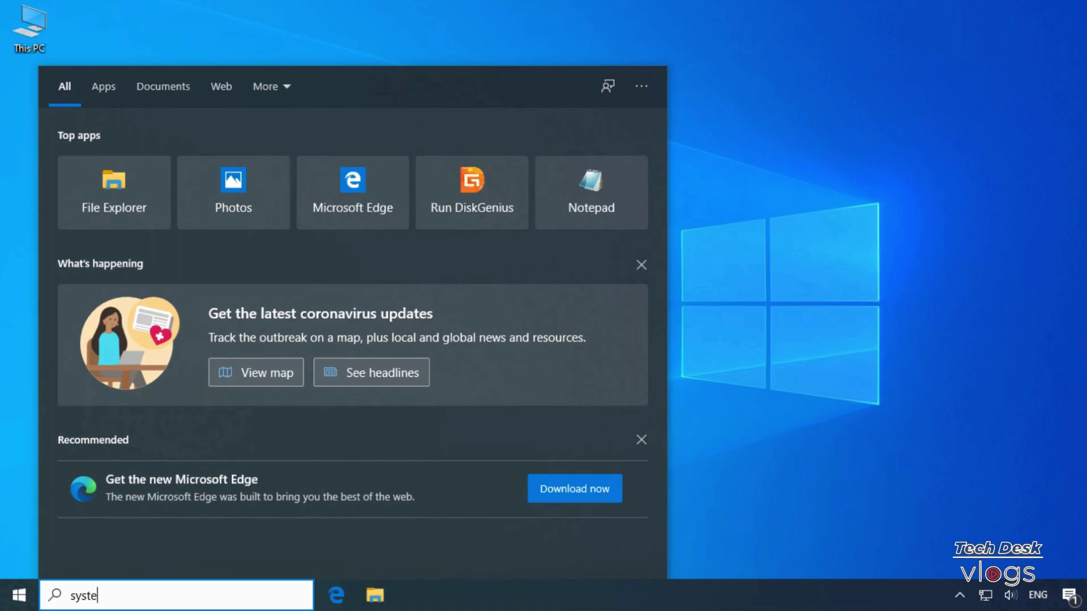
pyautogui.write('m')
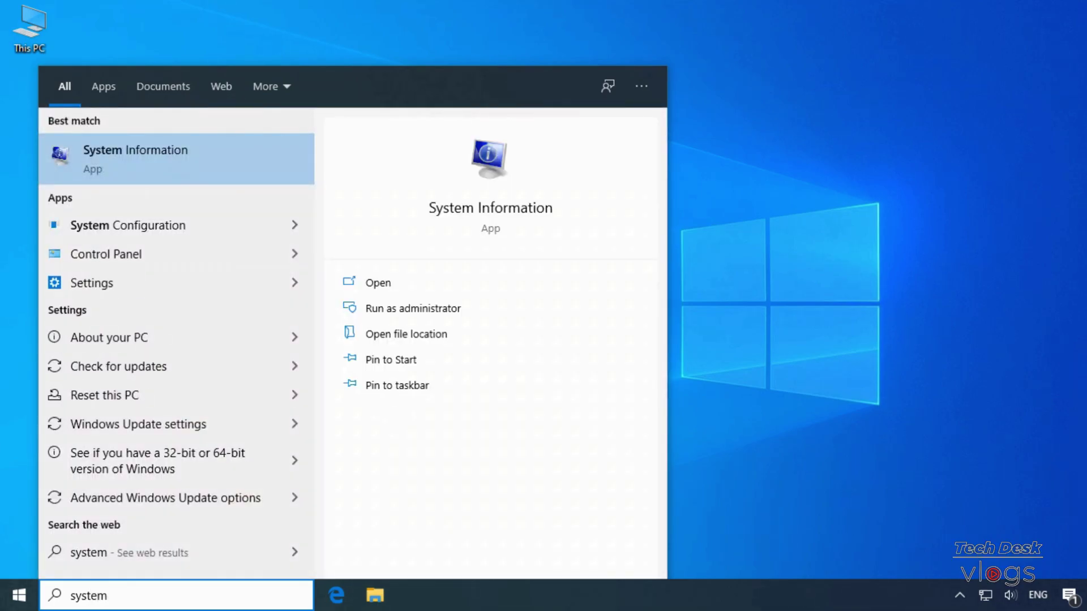
pyautogui.click(227, 179)
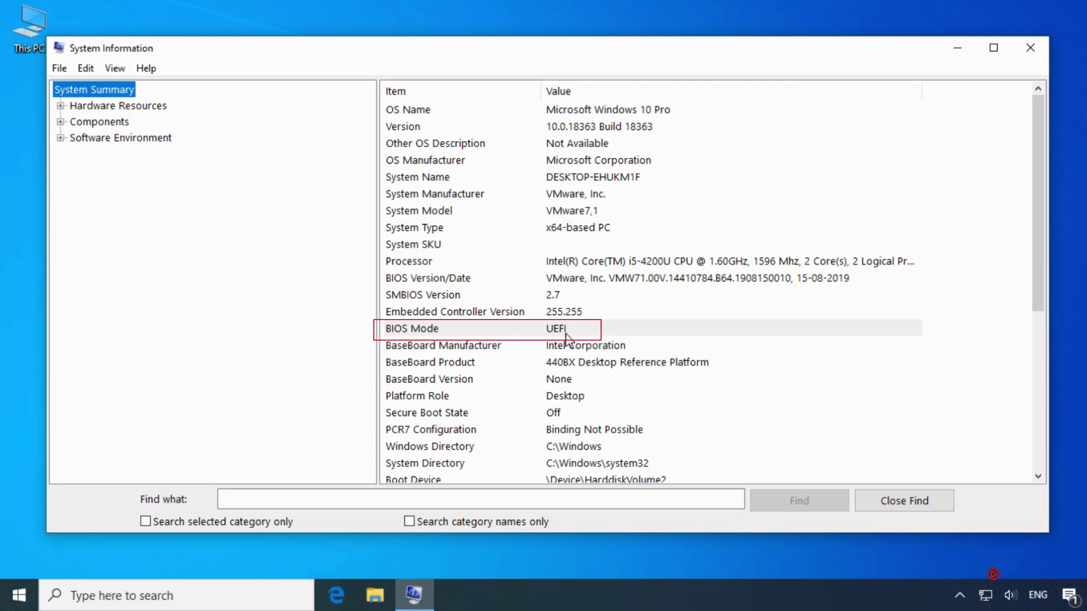
pyautogui.hotkey('alt', 'F4')
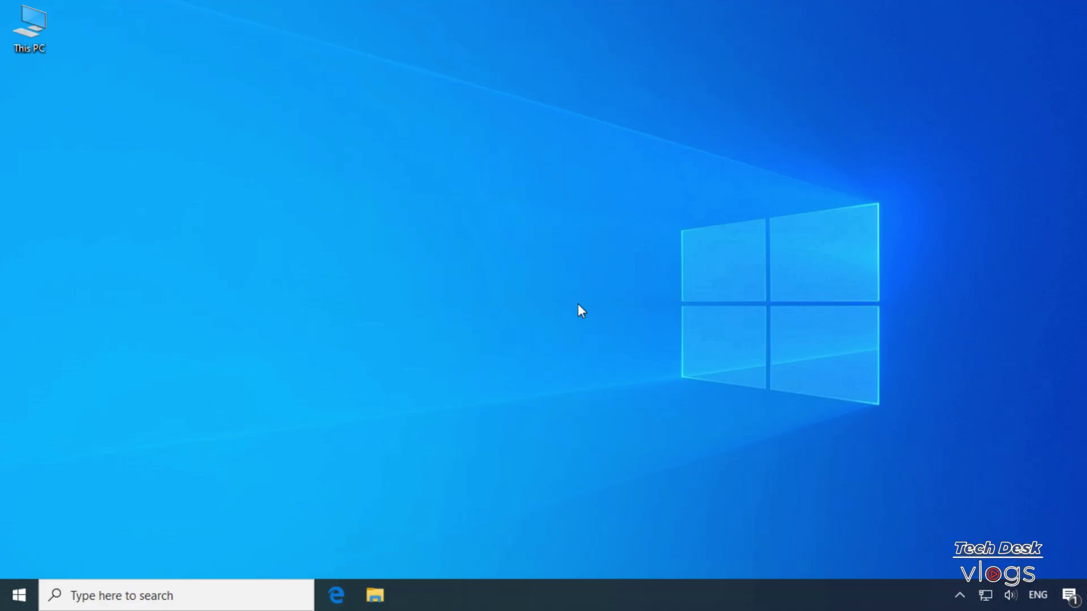
# Step: Switch to Microsoft Edge and go from the Metabolix/HackBGRT GitHub repository to its releases page
pyautogui.click(337, 595)
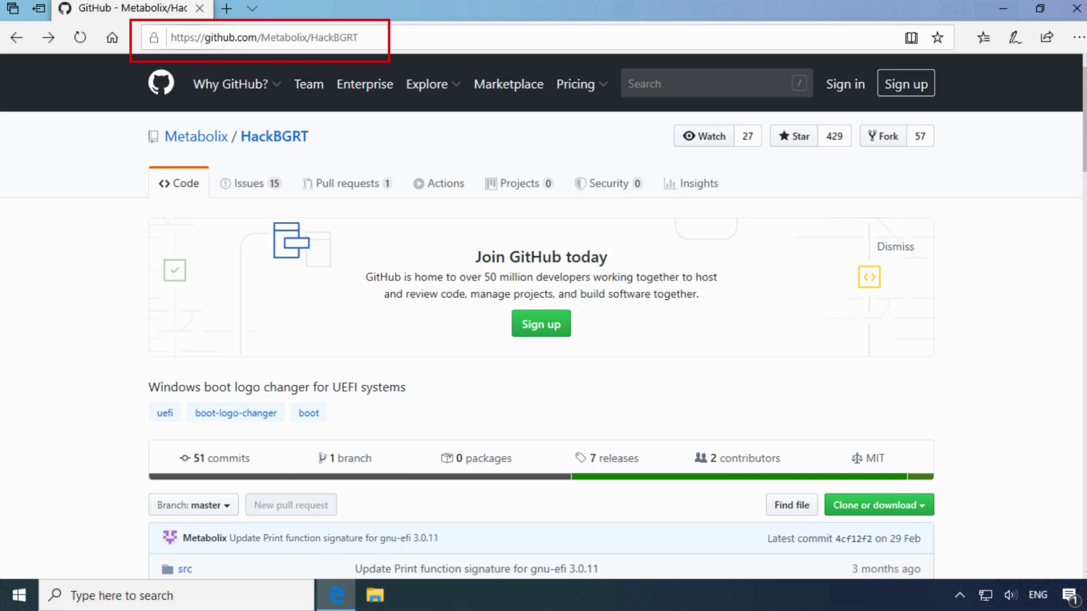
pyautogui.hotkey('ctrl', 'l')
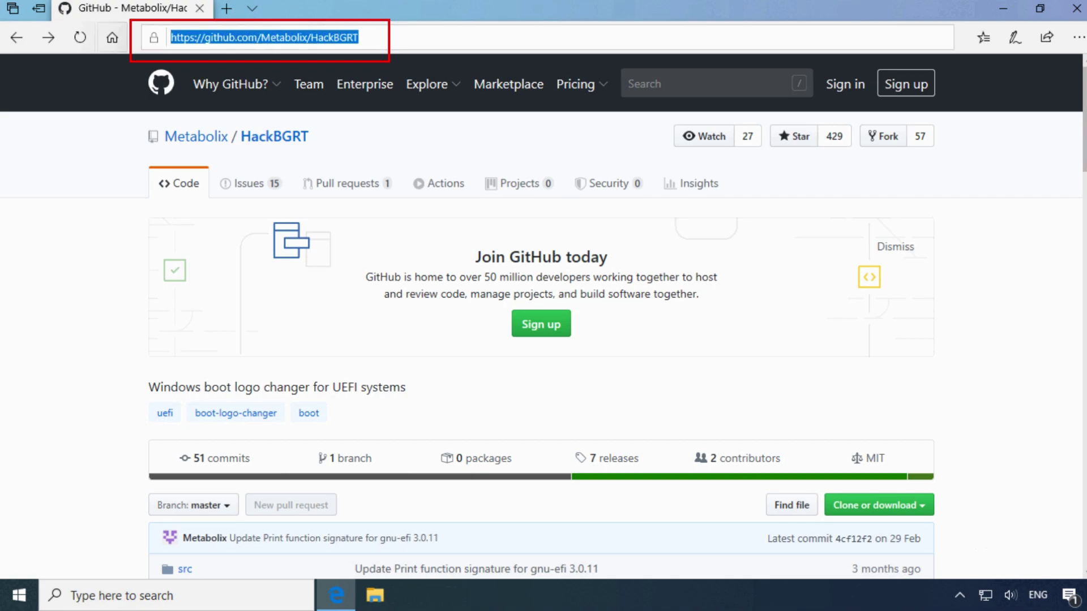
pyautogui.click(102, 289)
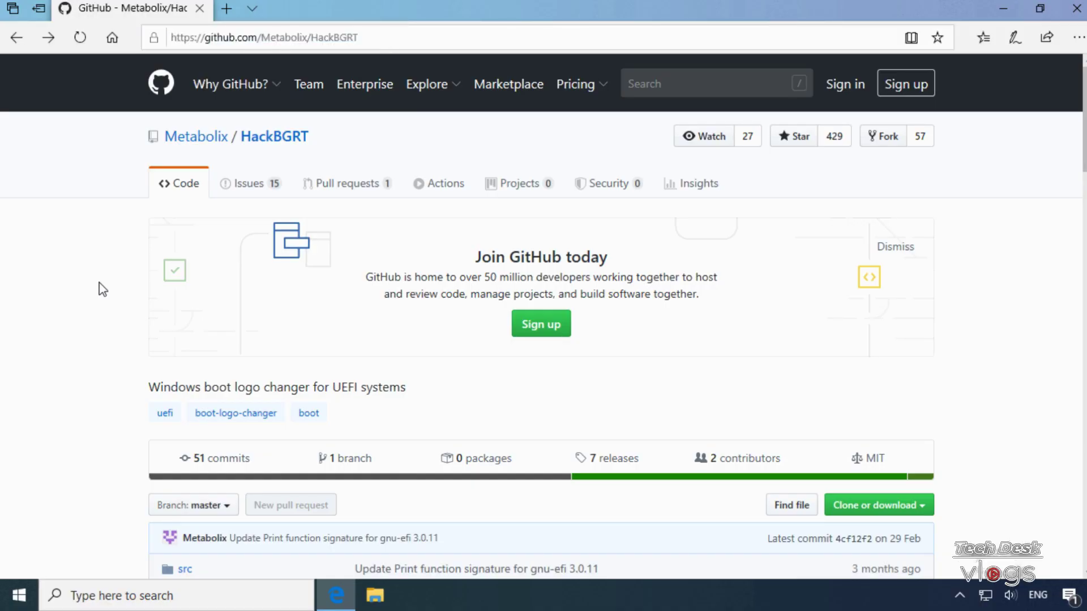
pyautogui.scroll(-4, 102, 288)
pyautogui.click(638, 233)
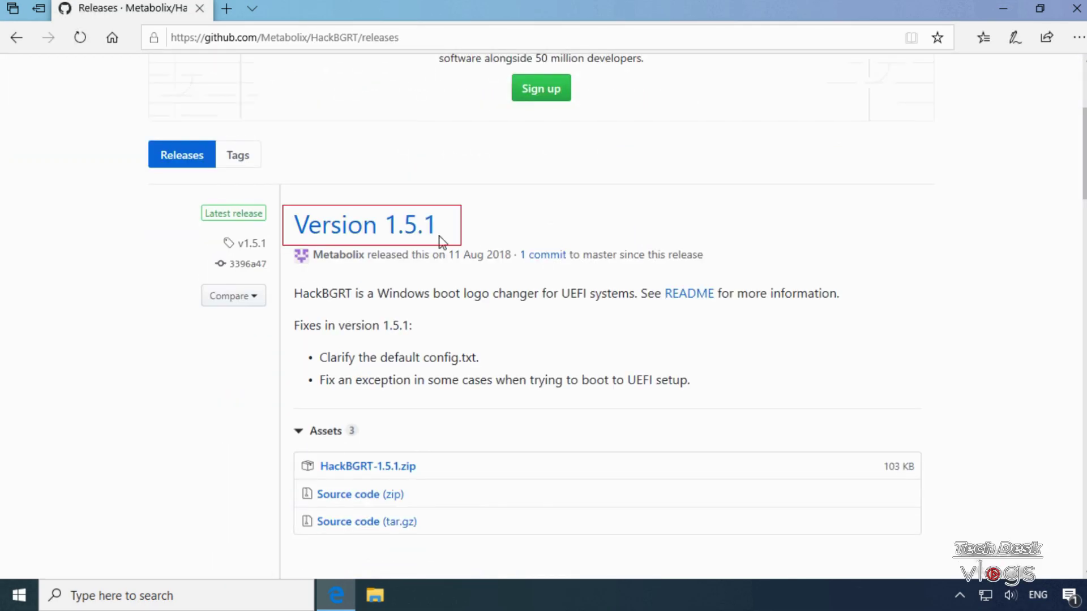
pyautogui.scroll(-1, 645, 313)
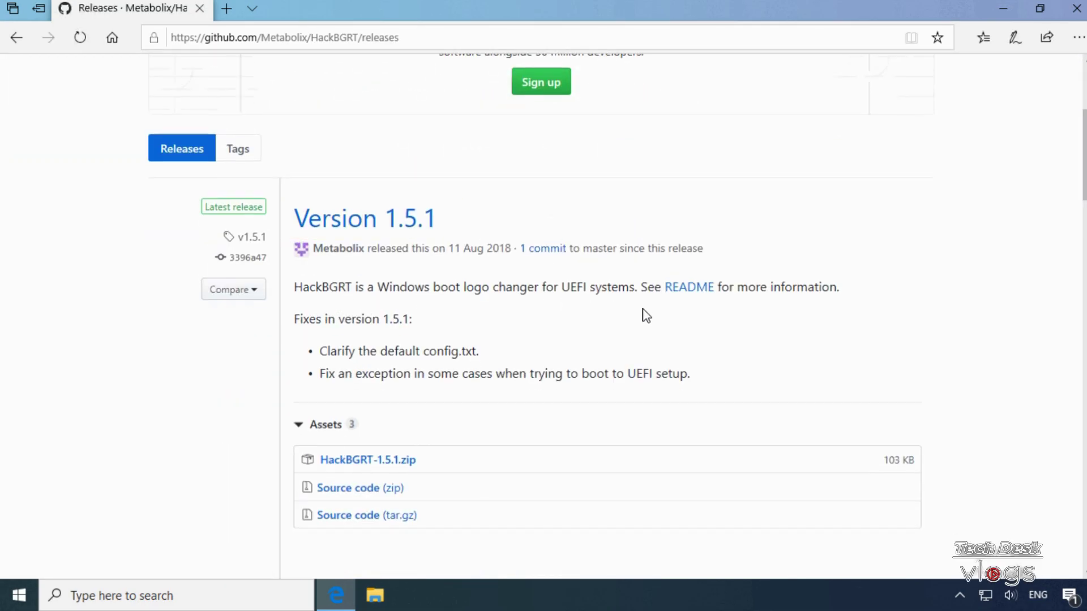
pyautogui.click(414, 389)
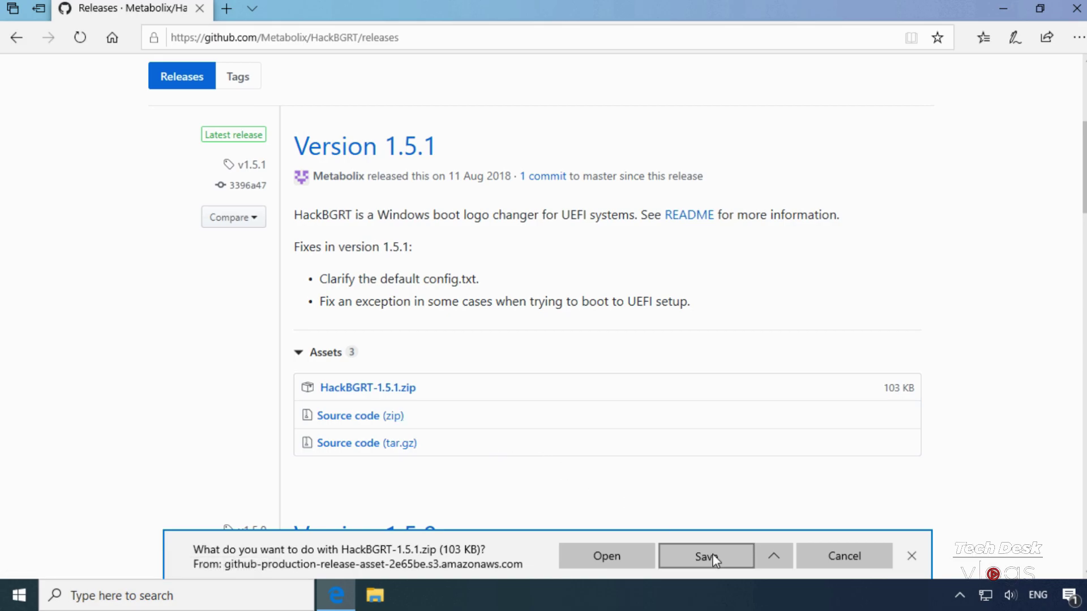
pyautogui.click(844, 555)
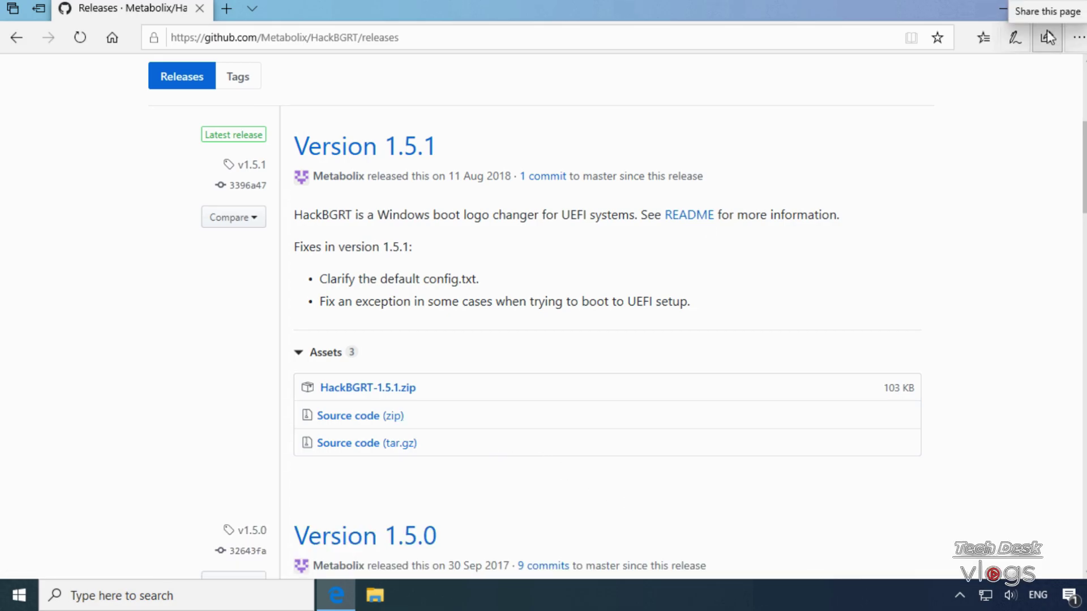
# Step: Minimize the browser and examine the extracted HackBGRT-1.5.1 folder in File Explorer under Downloads > New folder, returning to the parent folder
pyautogui.click(1003, 8)
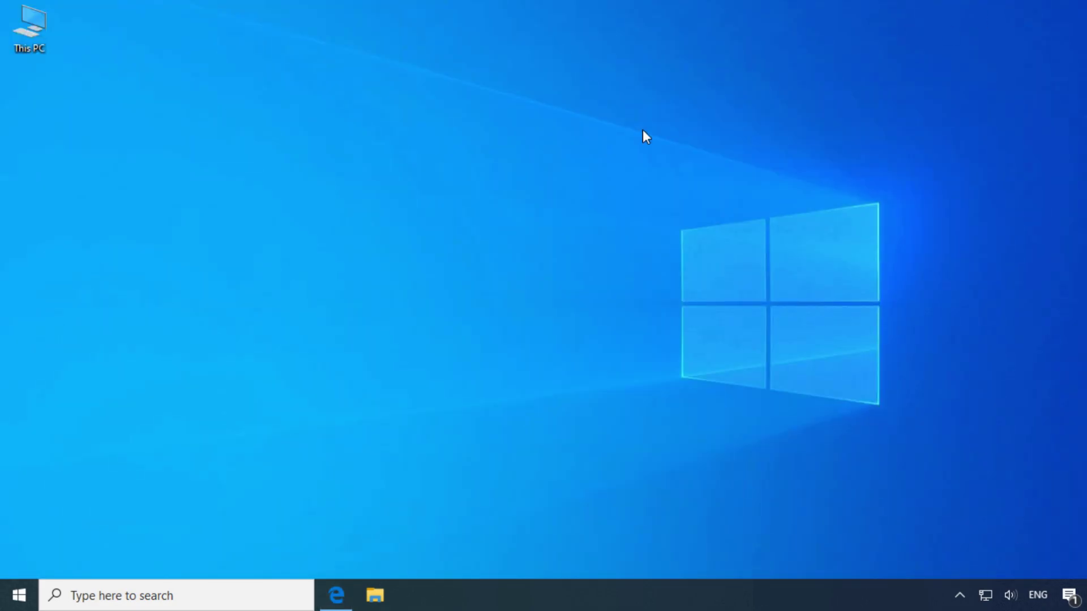
pyautogui.click(375, 595)
pyautogui.click(255, 340)
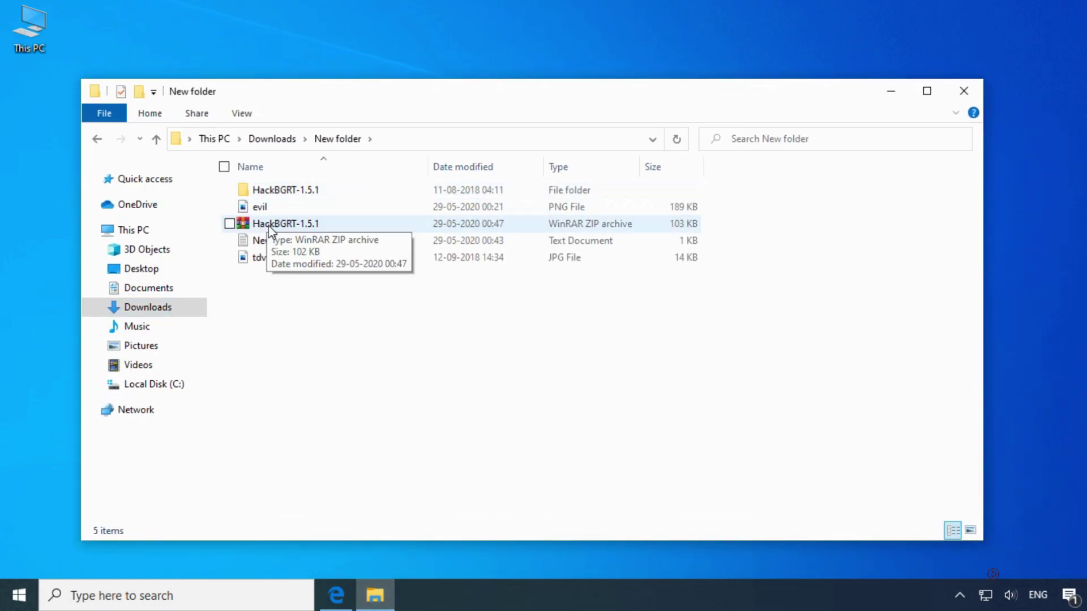
pyautogui.click(270, 228)
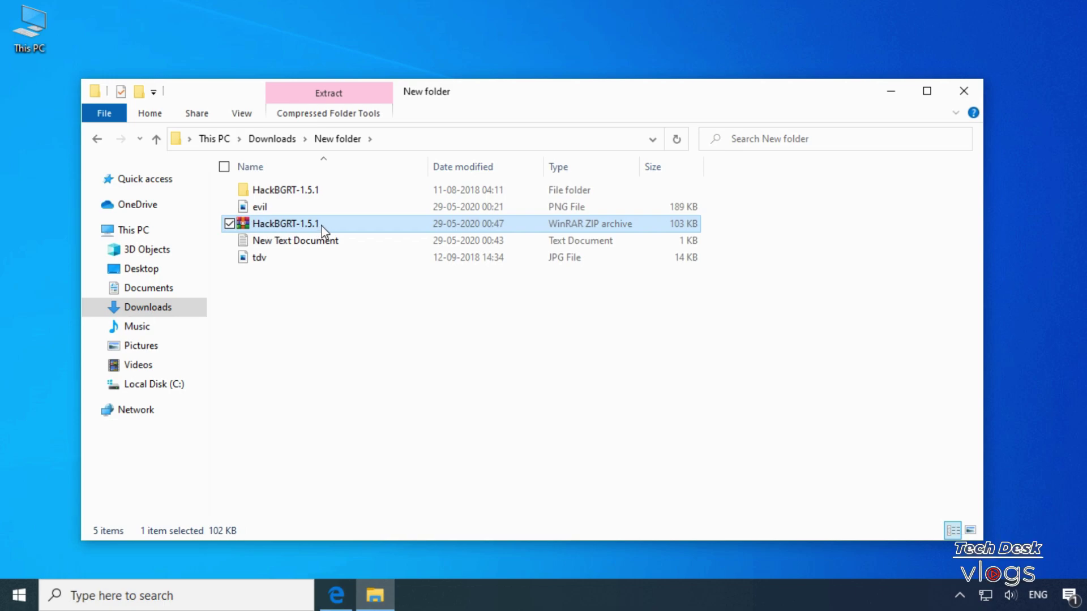
pyautogui.doubleClick(316, 192)
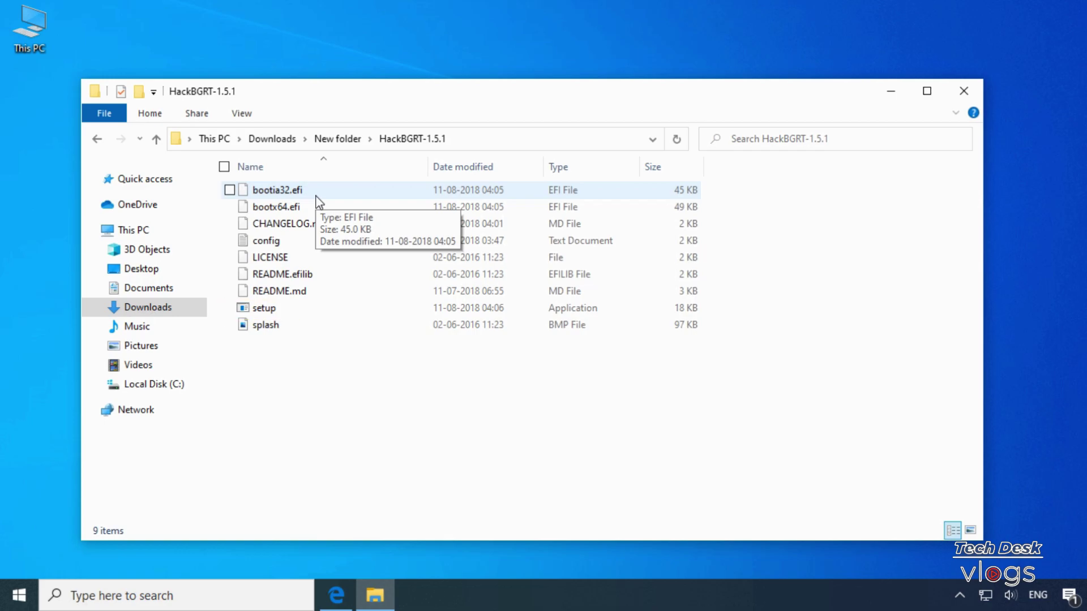
pyautogui.click(96, 141)
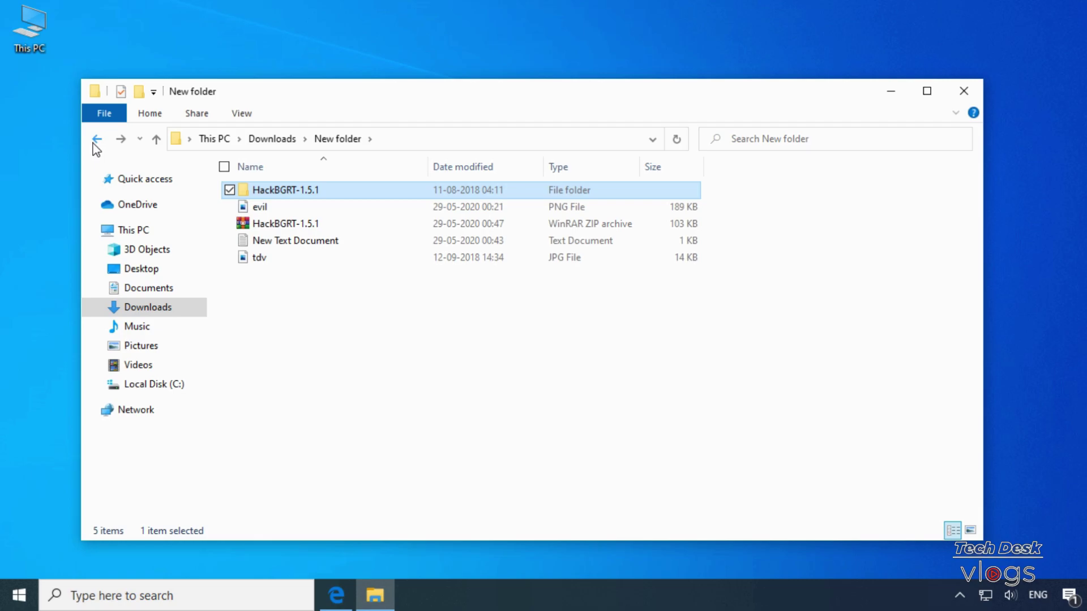
pyautogui.moveTo(251, 99); pyautogui.dragTo(324, 94)
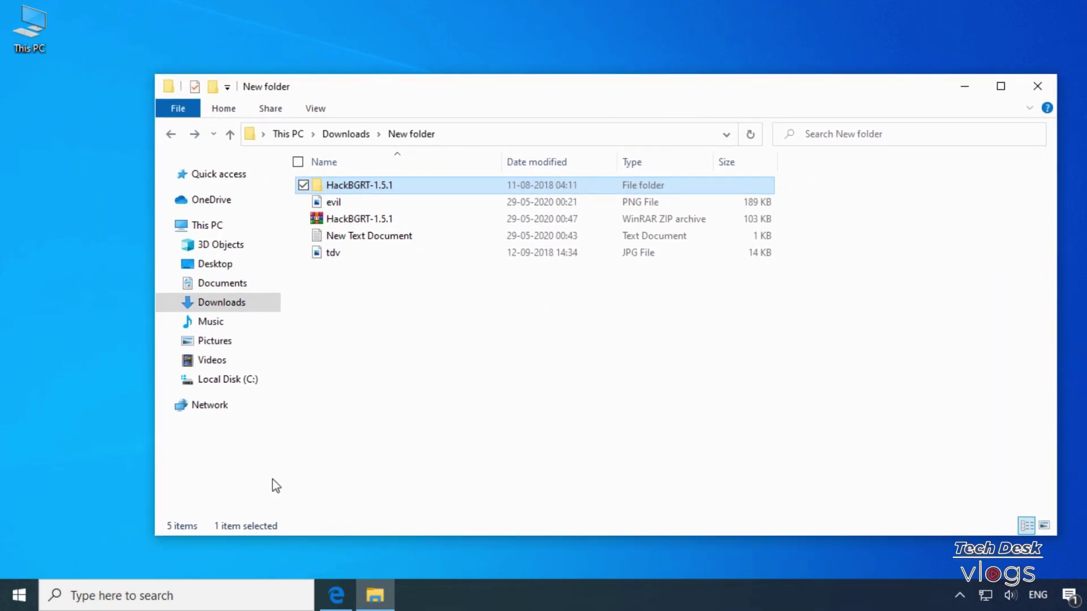
# Step: Launch Paint and open the evil image from Downloads > New folder
pyautogui.click(201, 600)
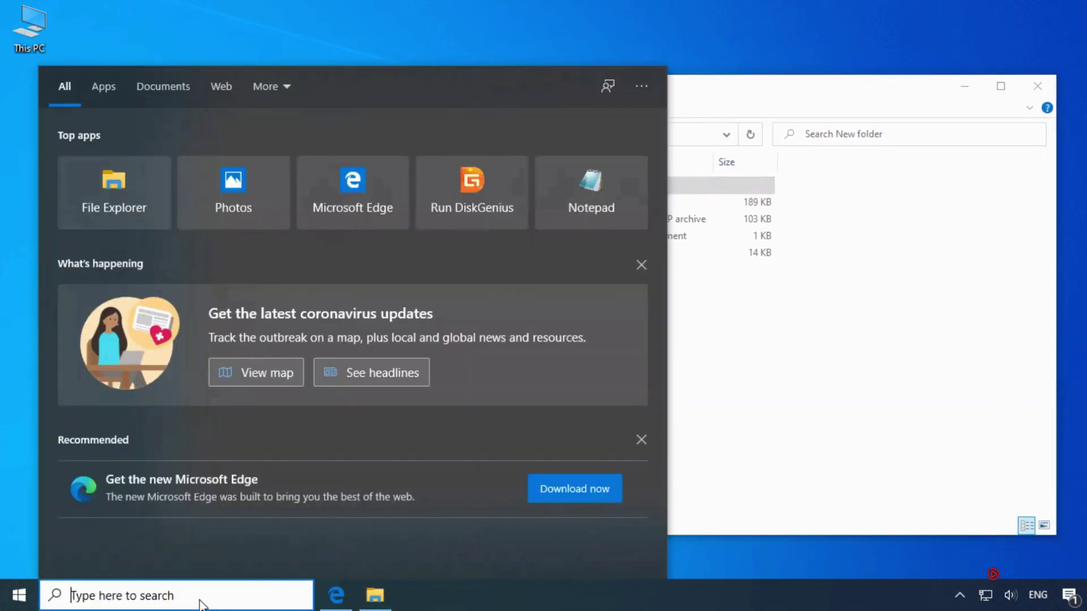
pyautogui.write('paint')
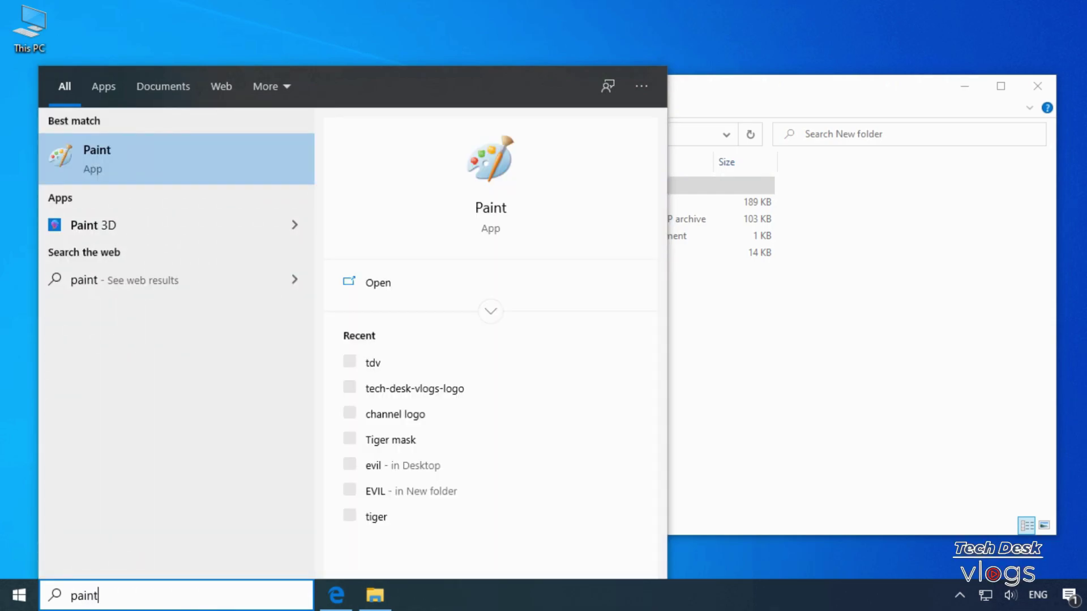
pyautogui.click(229, 165)
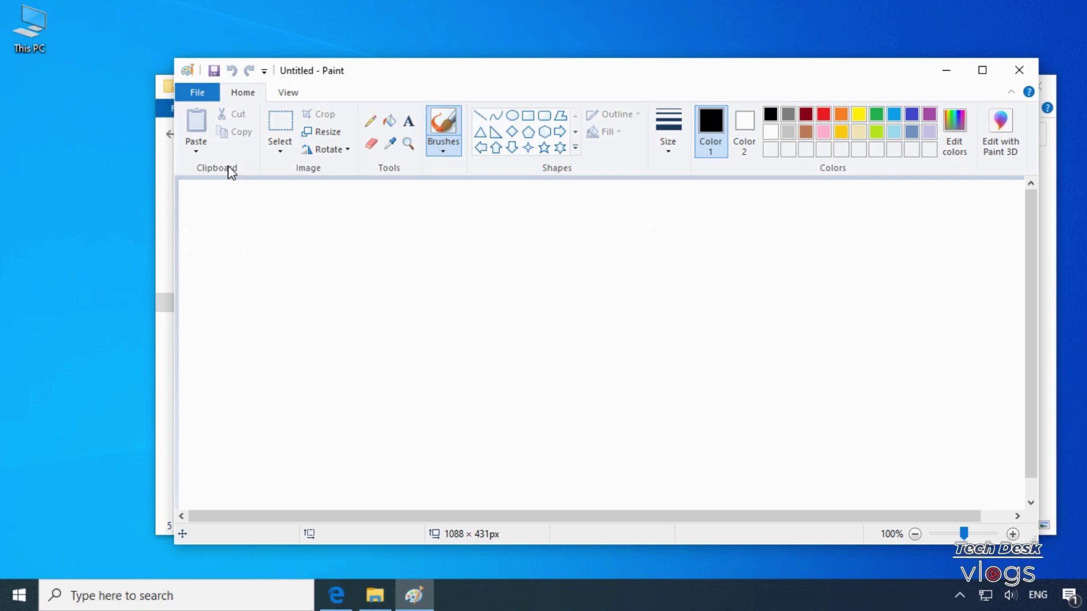
pyautogui.click(198, 93)
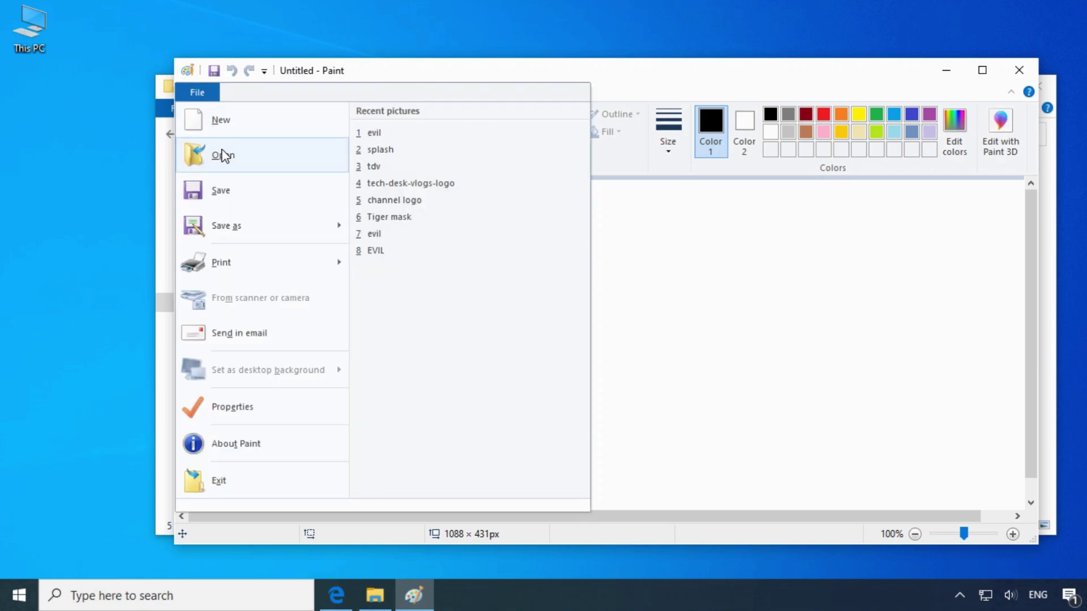
pyautogui.click(243, 161)
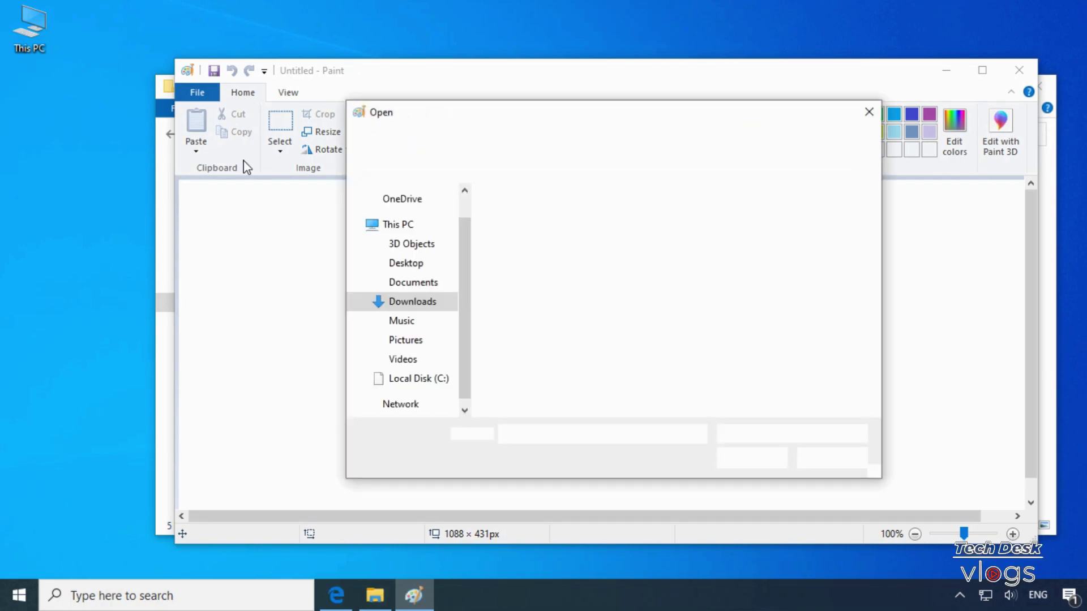
pyautogui.click(657, 255)
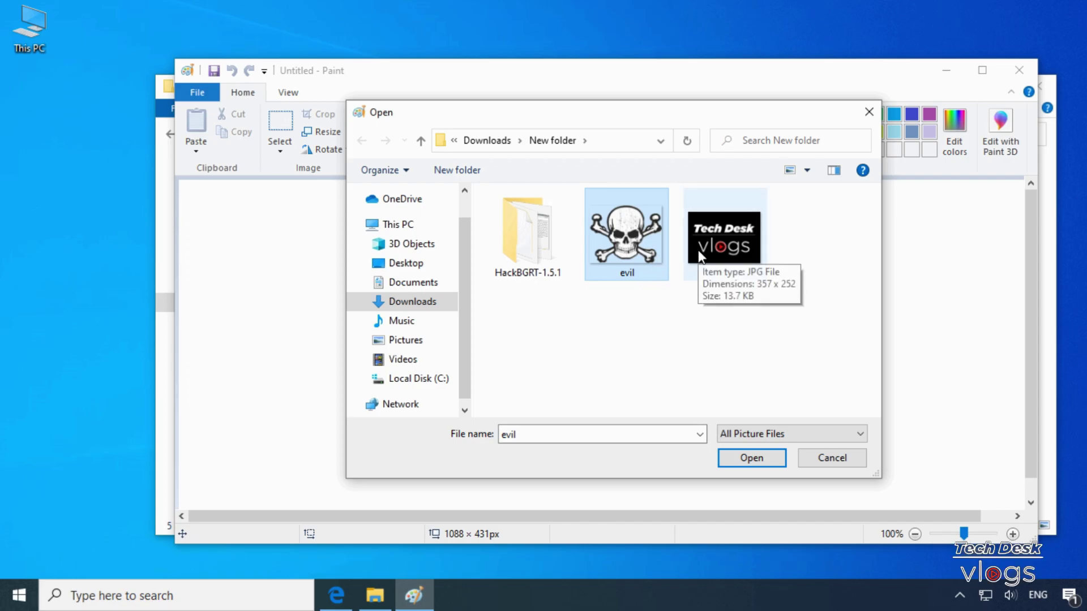
pyautogui.click(754, 458)
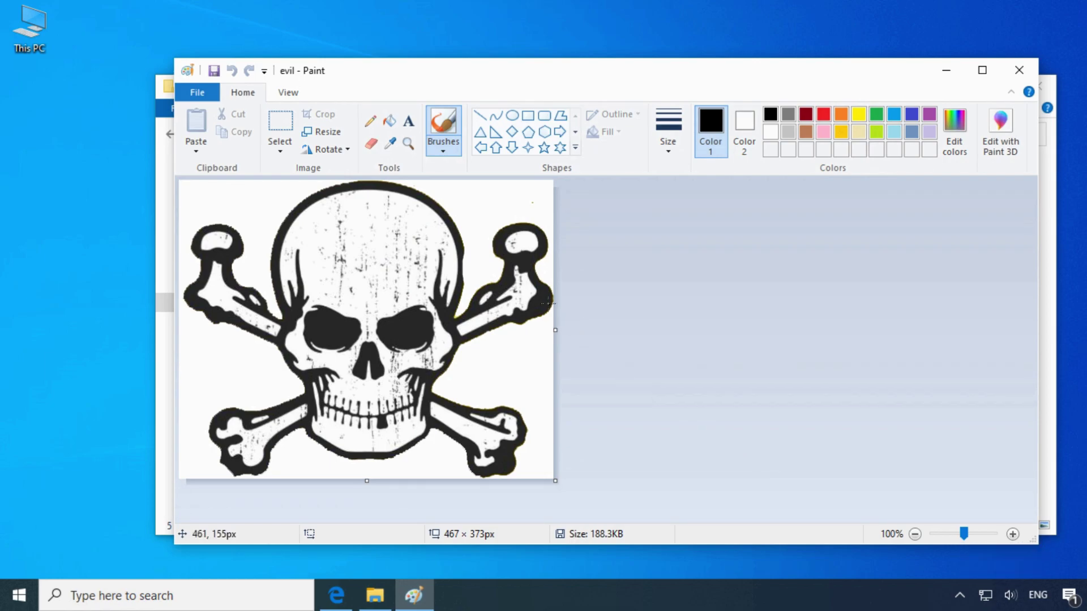
# Step: Resize the skull image to 40 percent with the aspect ratio maintained
pyautogui.click(314, 133)
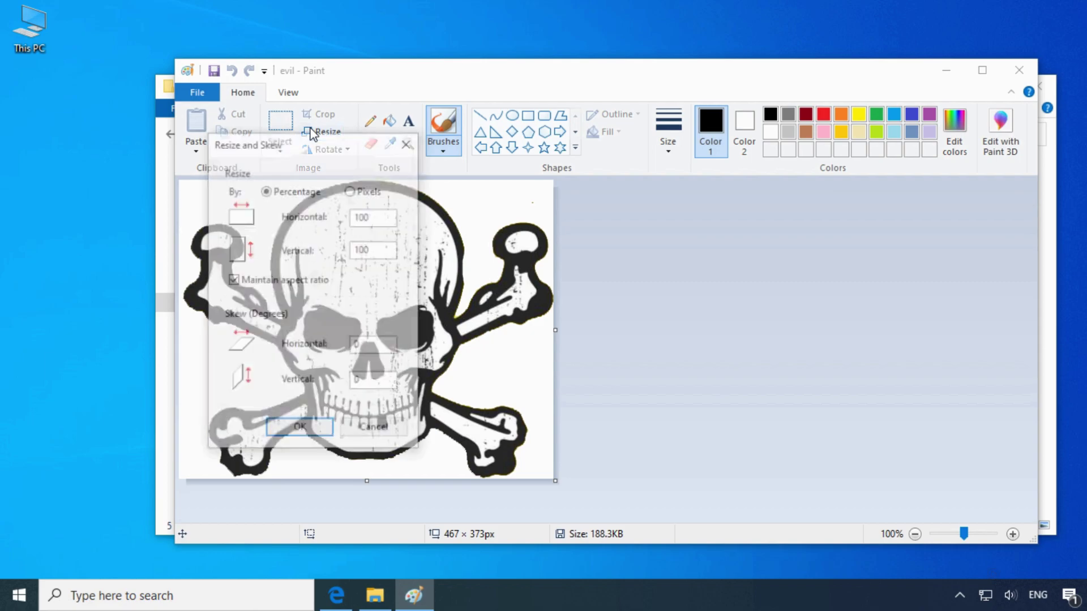
pyautogui.doubleClick(370, 216)
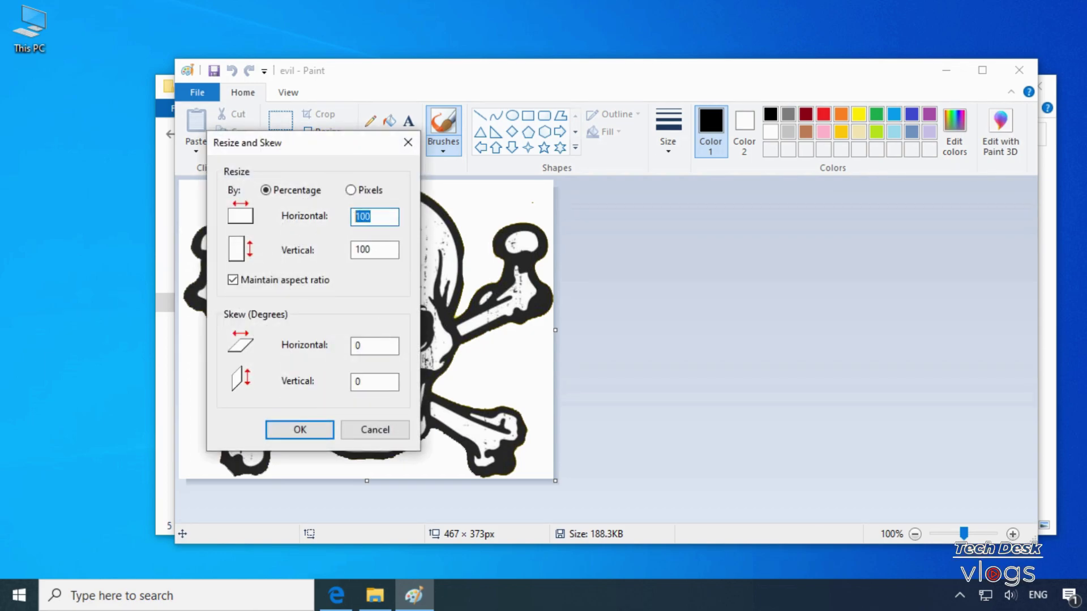
pyautogui.write('40')
pyautogui.click(320, 430)
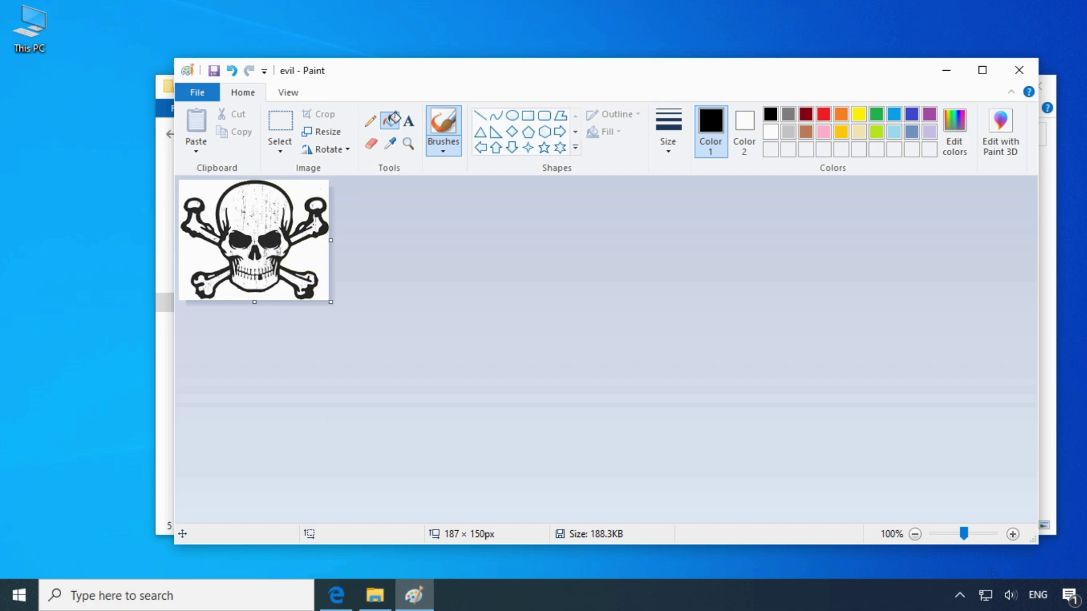
# Step: Fill the white background areas around the skull and crossbones with black
pyautogui.click(390, 123)
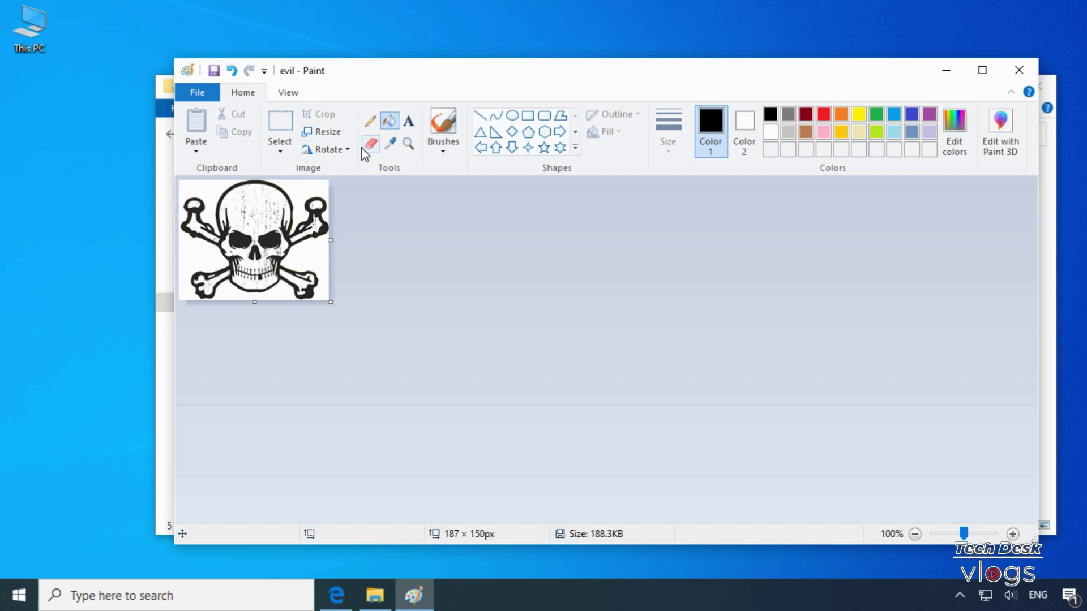
pyautogui.click(200, 191)
pyautogui.click(310, 255)
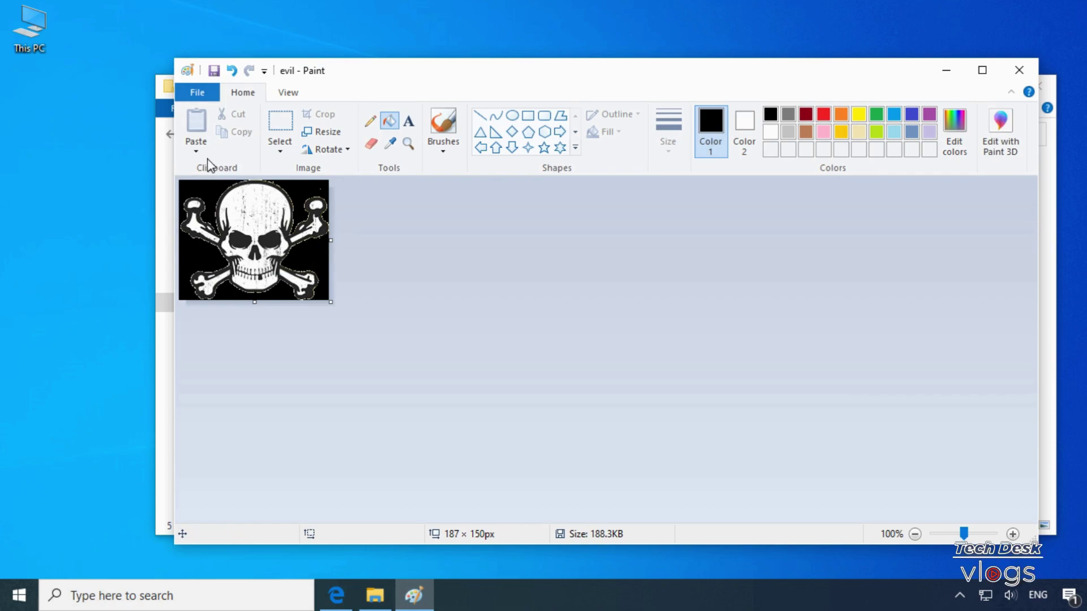
# Step: Save the skull image to the Desktop as a 24-bit Bitmap named evil, accepting the loss of transparency
pyautogui.click(196, 93)
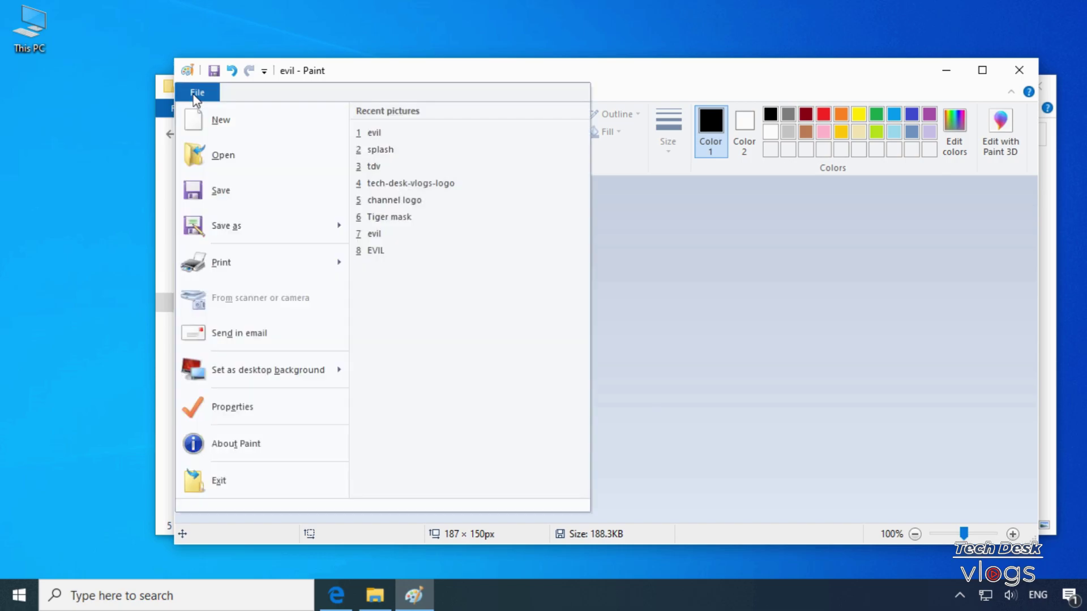
pyautogui.click(284, 225)
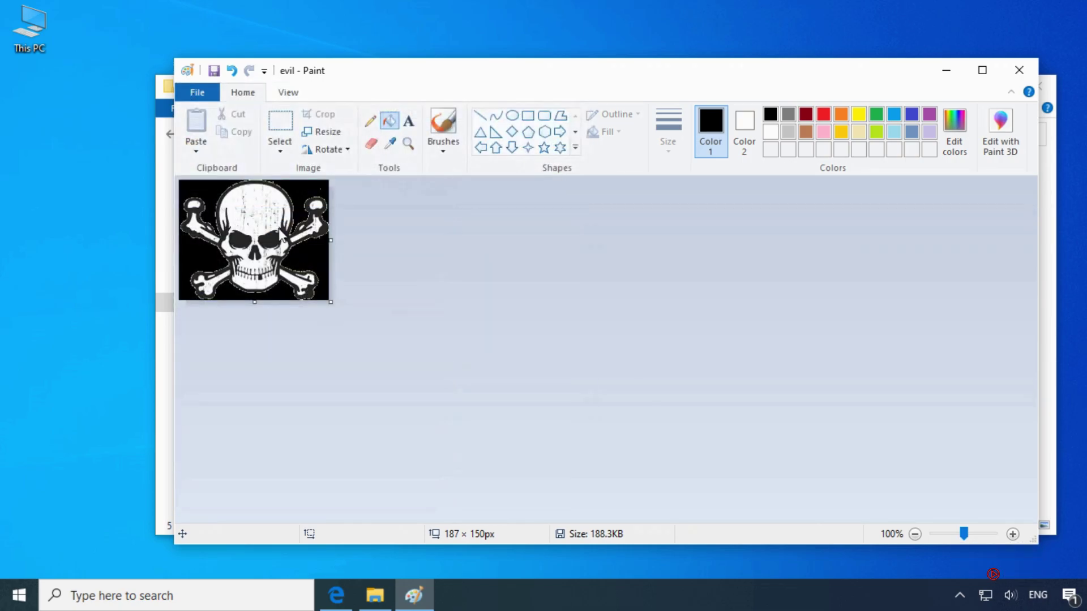
pyautogui.click(558, 425)
pyautogui.click(554, 474)
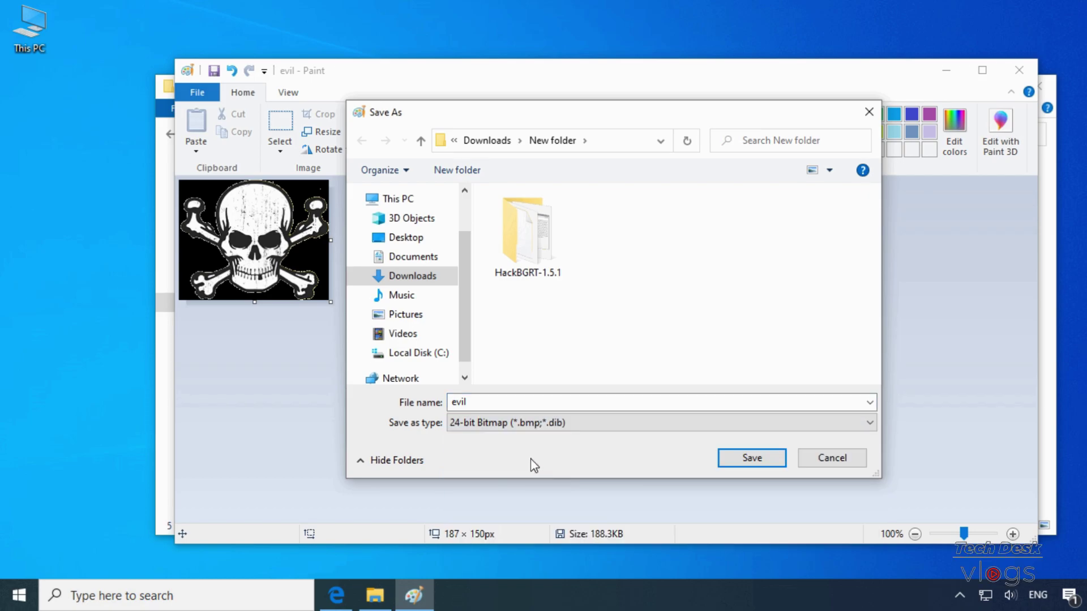
pyautogui.click(413, 239)
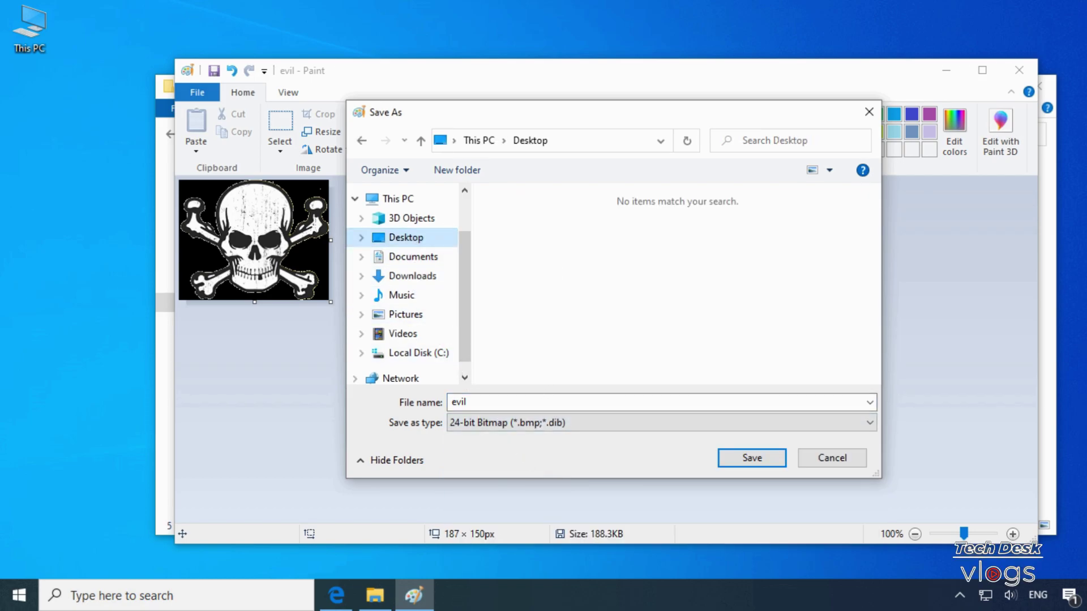
pyautogui.click(753, 458)
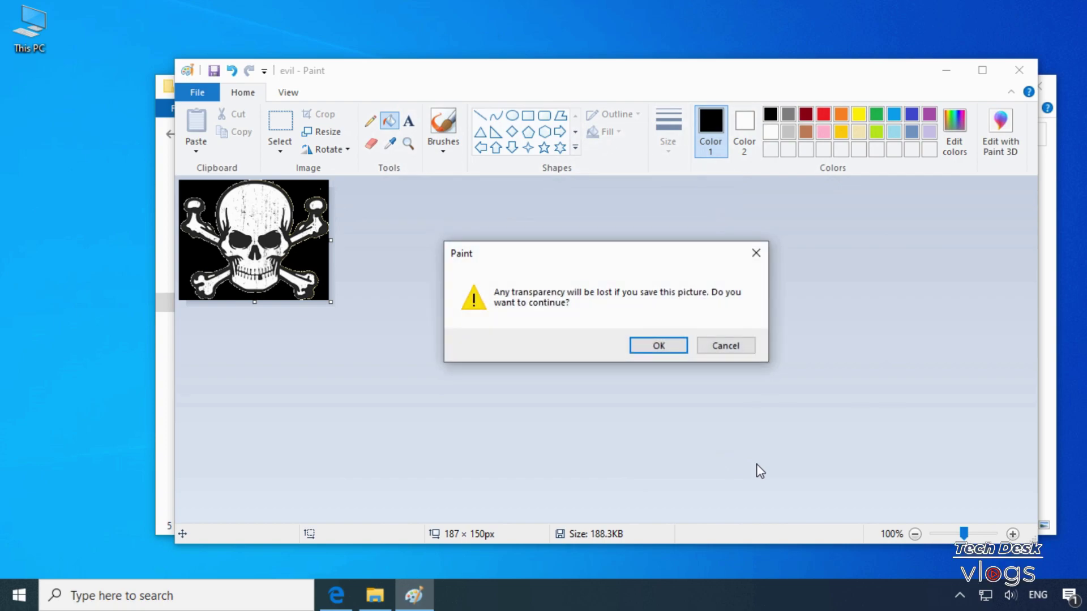
pyautogui.click(659, 346)
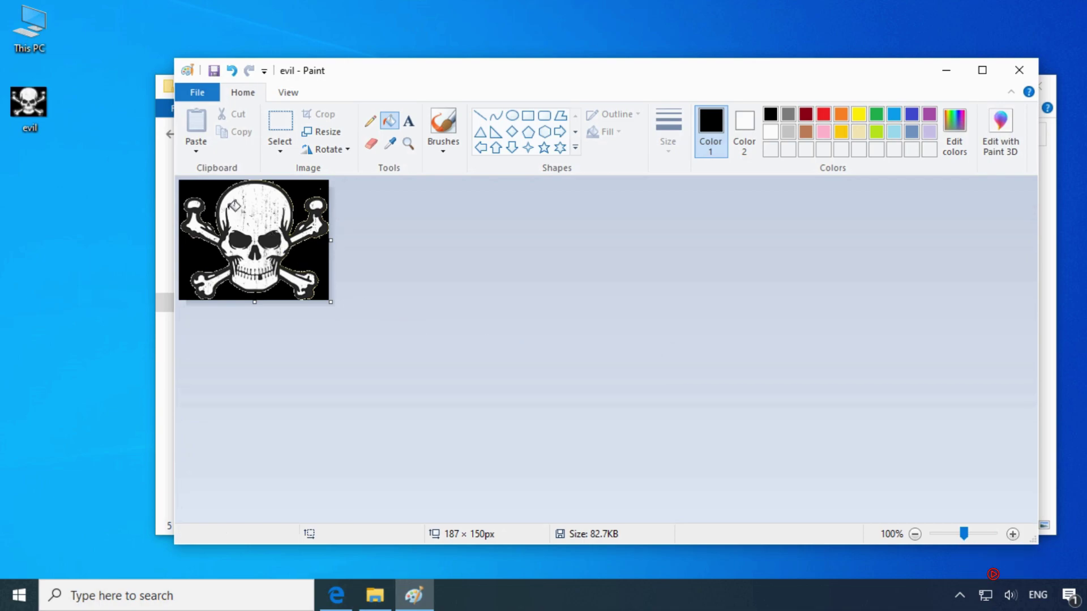
# Step: Open the tdv image from Downloads > New folder in Paint
pyautogui.click(211, 94)
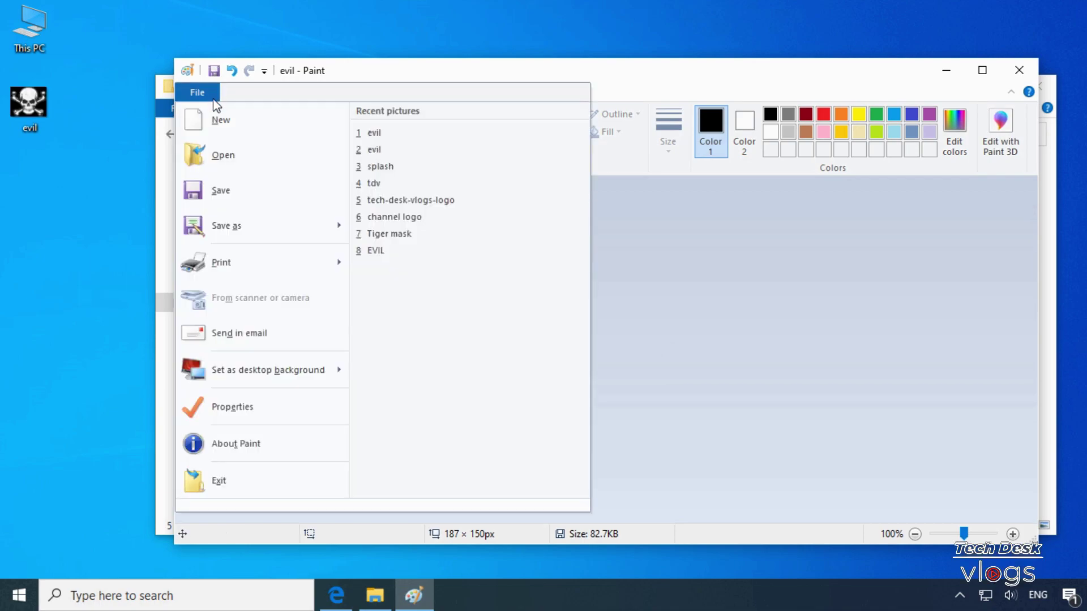
pyautogui.click(223, 156)
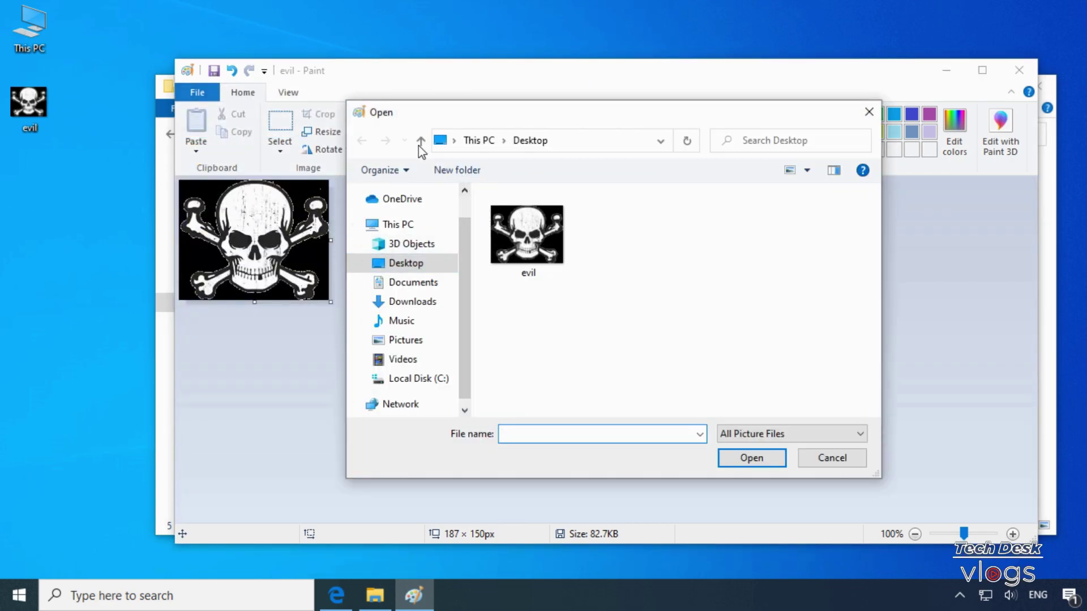
pyautogui.click(420, 143)
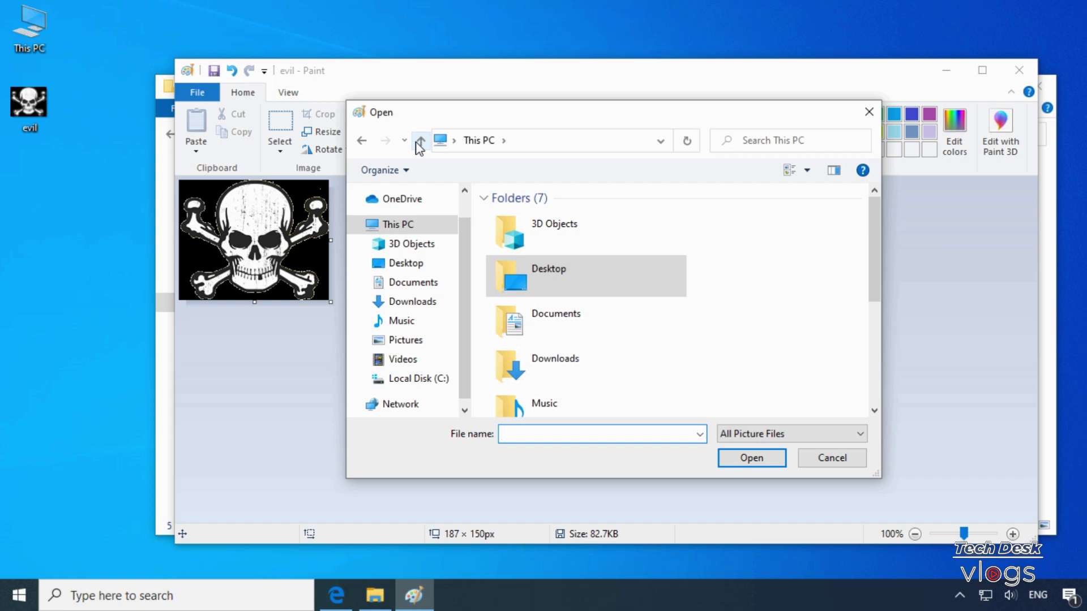
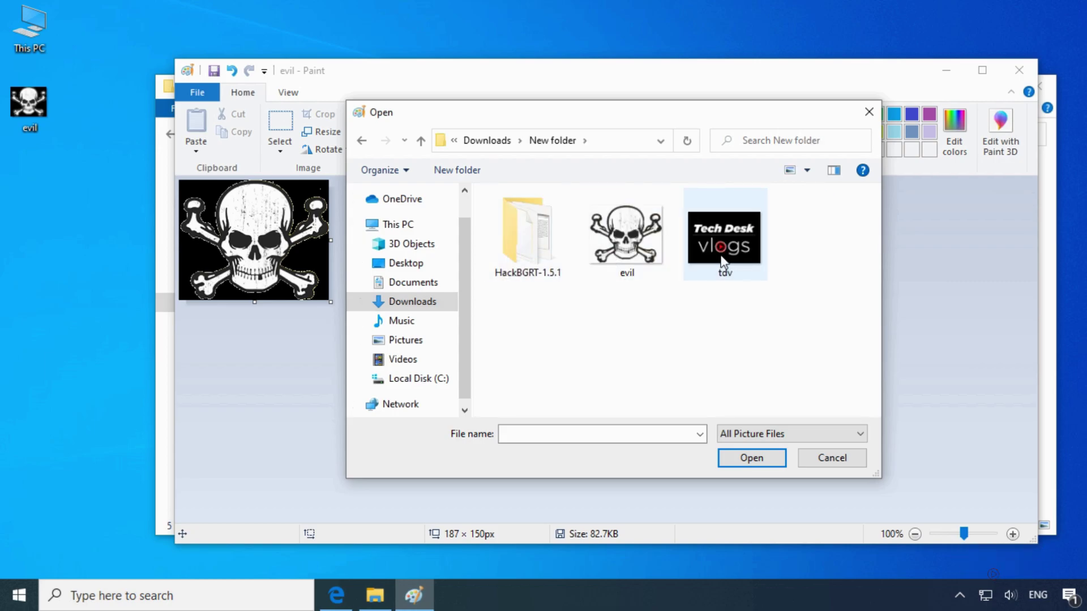
pyautogui.doubleClick(723, 261)
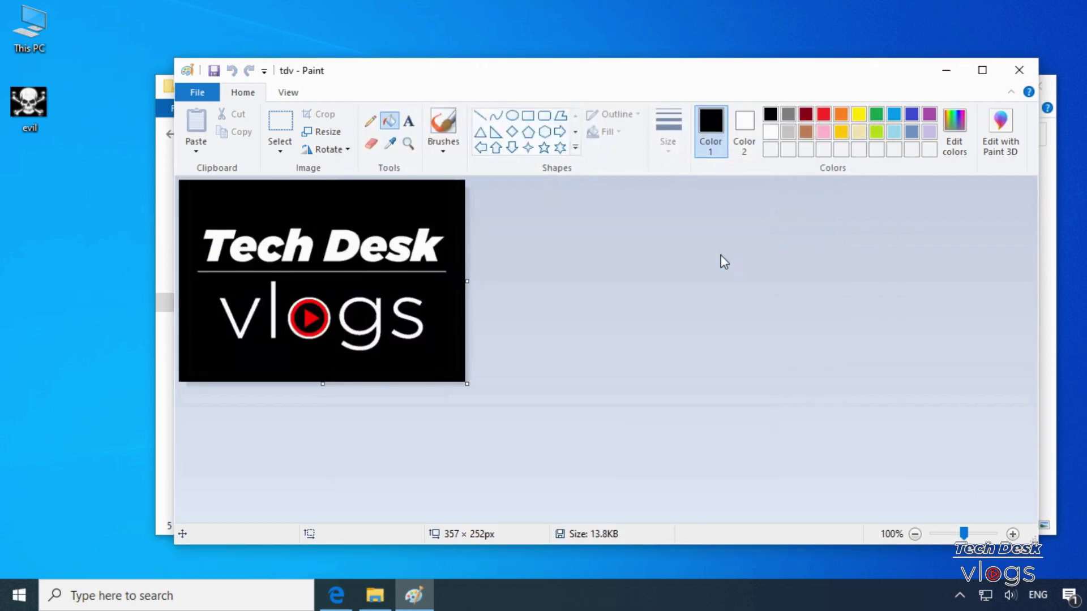
# Step: Resize the Tech Desk vlogs logo image to 40 percent
pyautogui.click(198, 92)
pyautogui.click(199, 92)
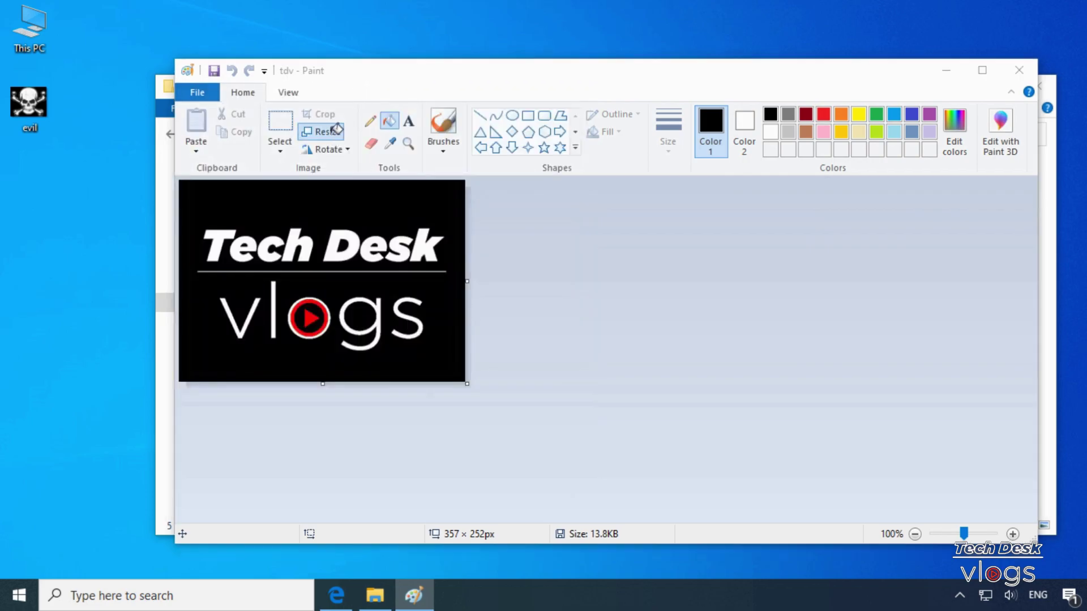
pyautogui.click(321, 131)
pyautogui.write('40')
pyautogui.click(323, 434)
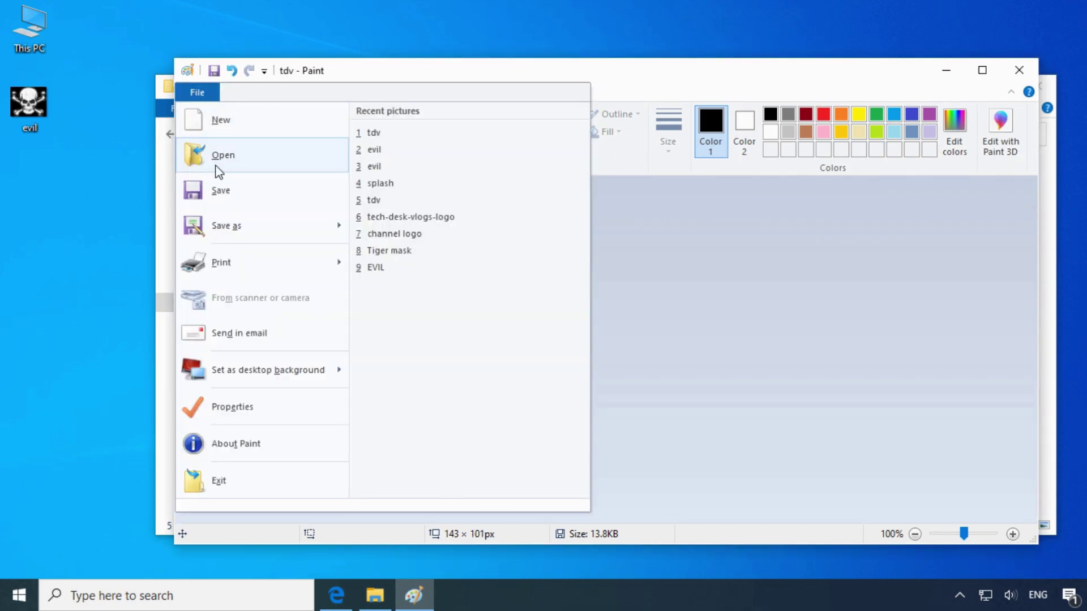
# Step: Save the resized logo in Downloads > New folder as a 24-bit Bitmap named tdv
pyautogui.click(226, 225)
pyautogui.click(527, 422)
pyautogui.click(592, 487)
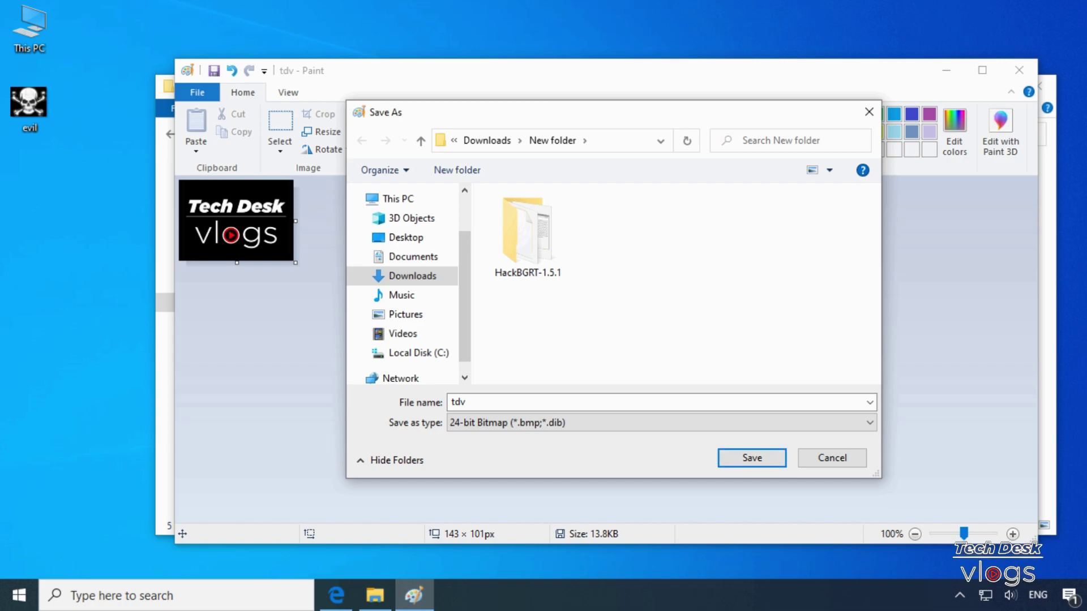
pyautogui.click(778, 458)
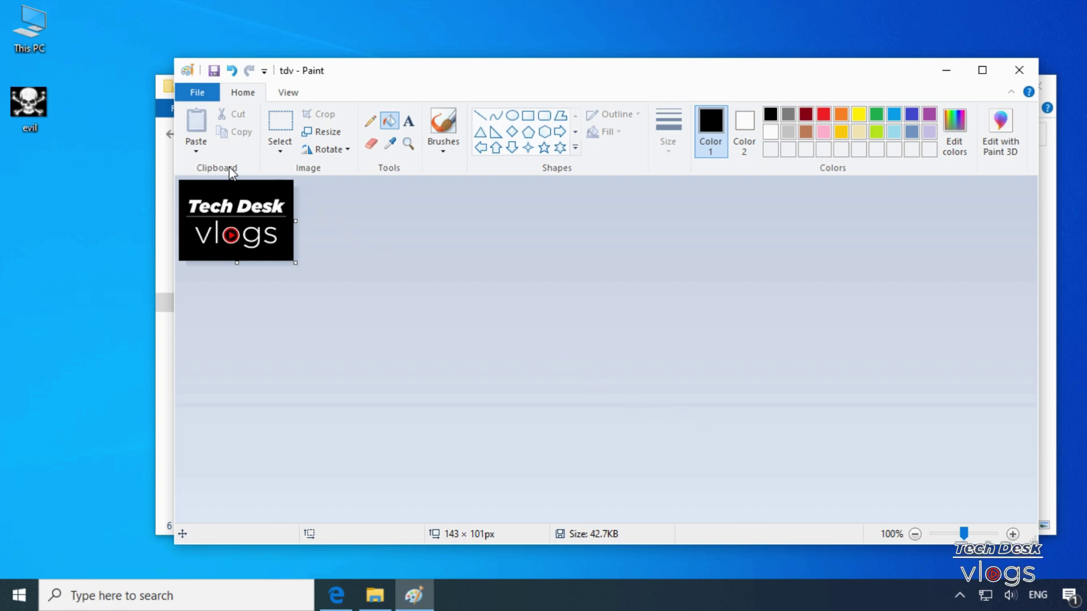
# Step: Save another copy of the logo to the Desktop as 24-bit Bitmap tdv and close Paint
pyautogui.click(199, 92)
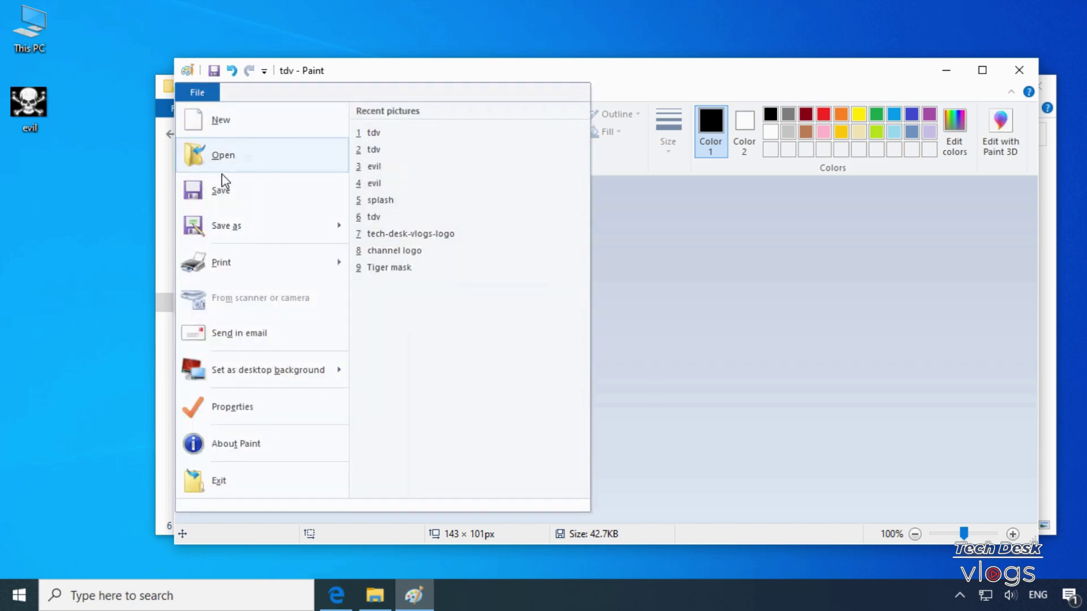
pyautogui.click(240, 225)
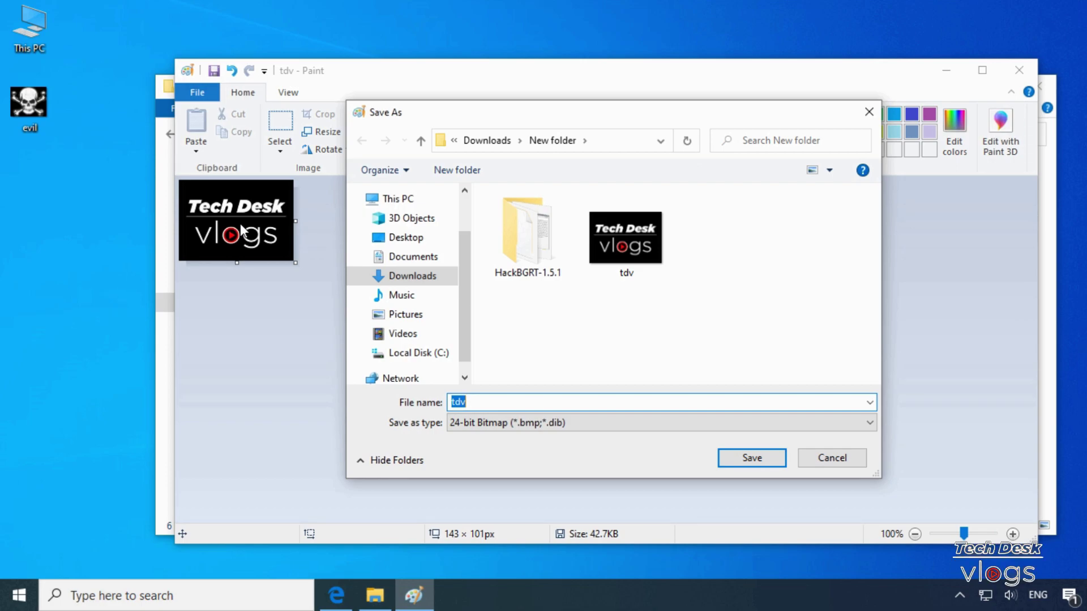
pyautogui.click(404, 241)
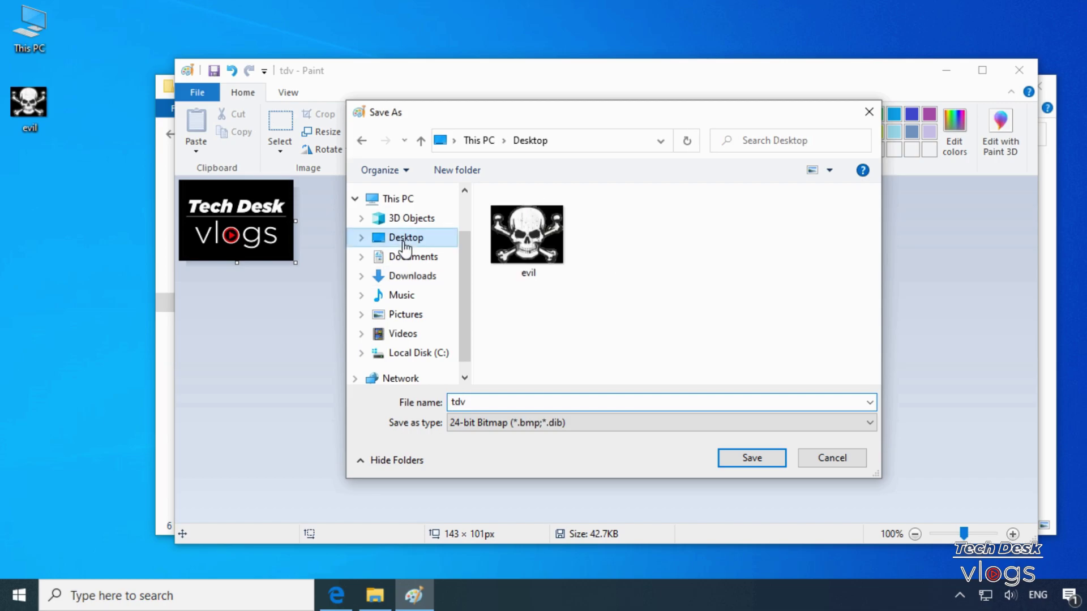
pyautogui.click(752, 458)
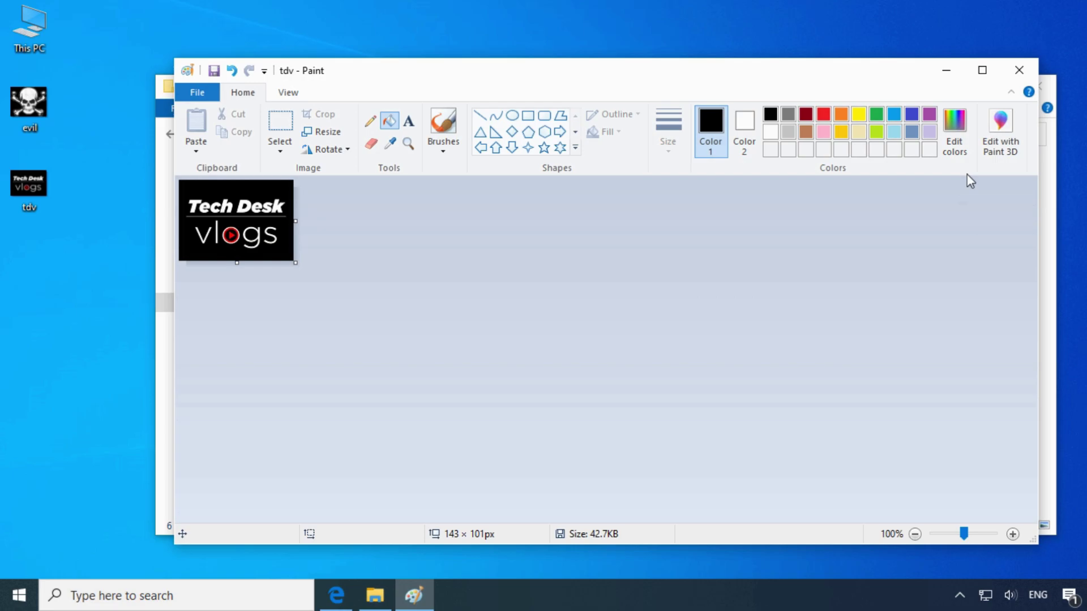
pyautogui.click(1019, 70)
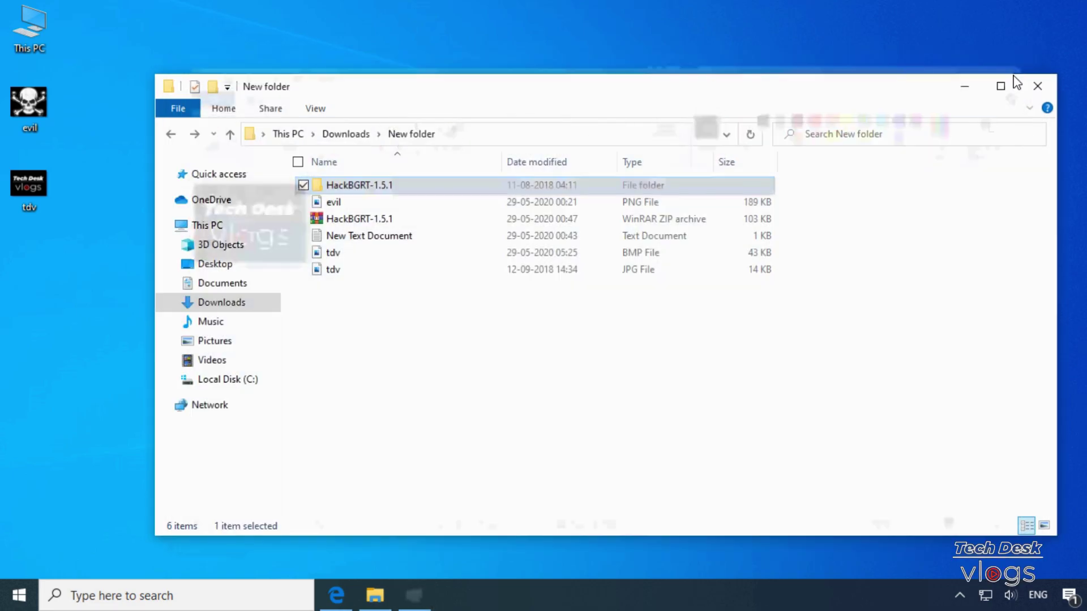
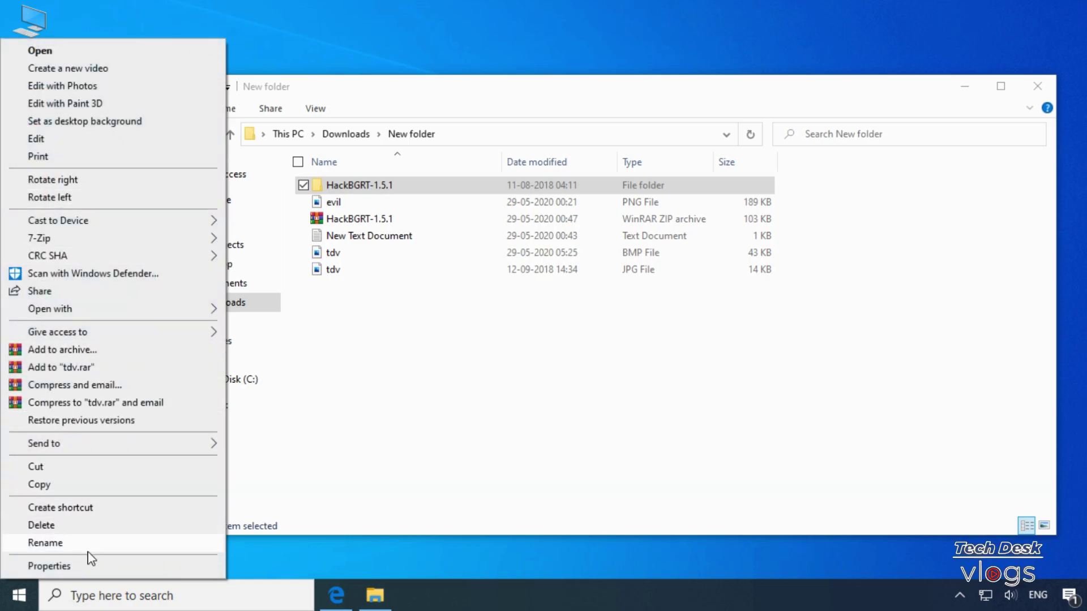
# Step: Check the file type of the tdv image on the Desktop in its properties, closing them when done
pyautogui.click(91, 565)
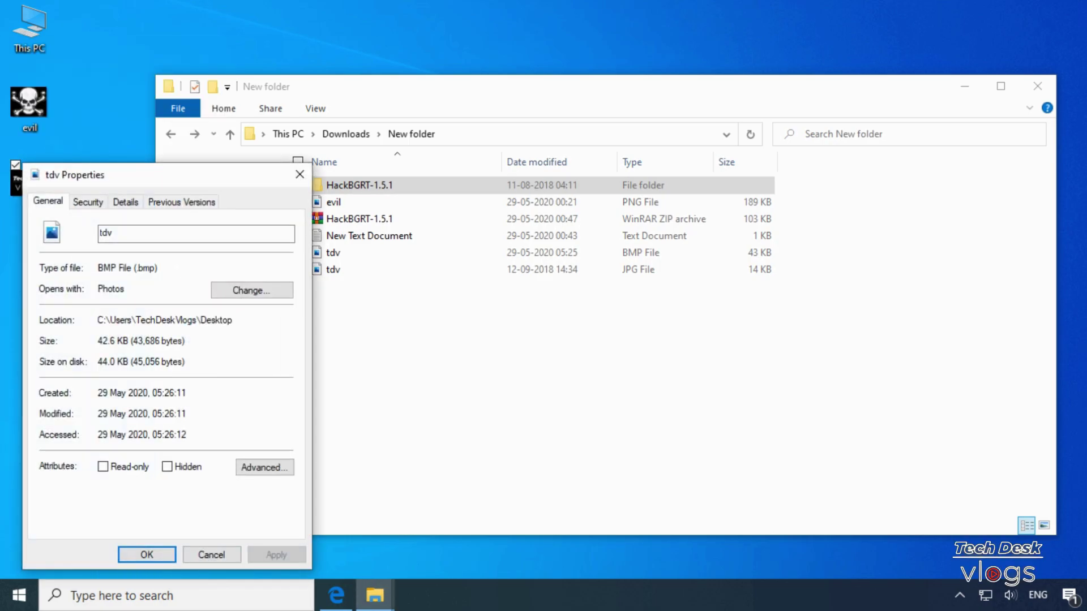
pyautogui.moveTo(158, 268); pyautogui.dragTo(97, 268)
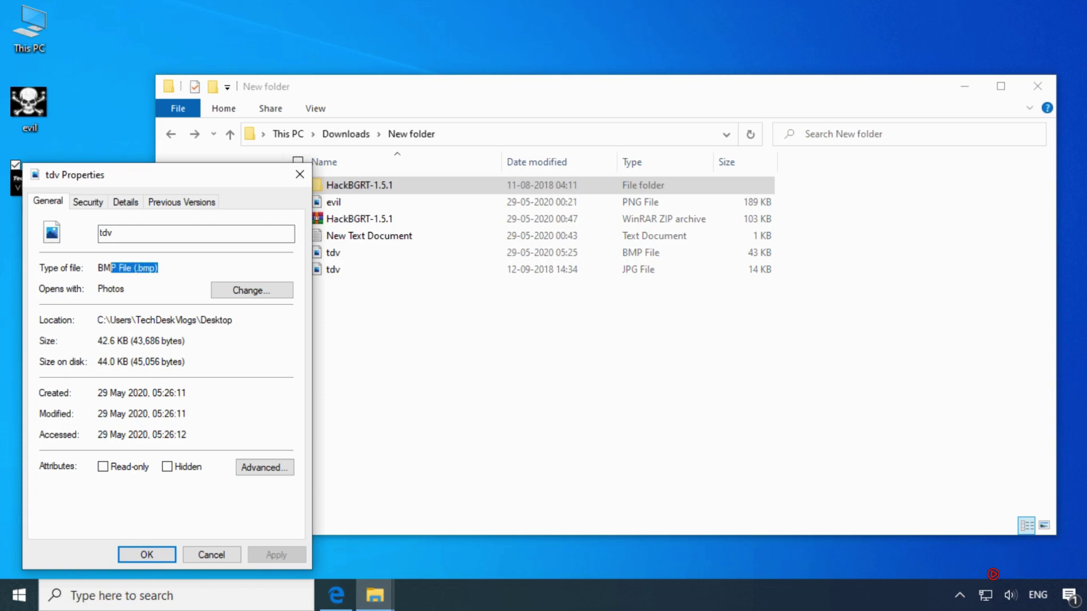
pyautogui.click(295, 175)
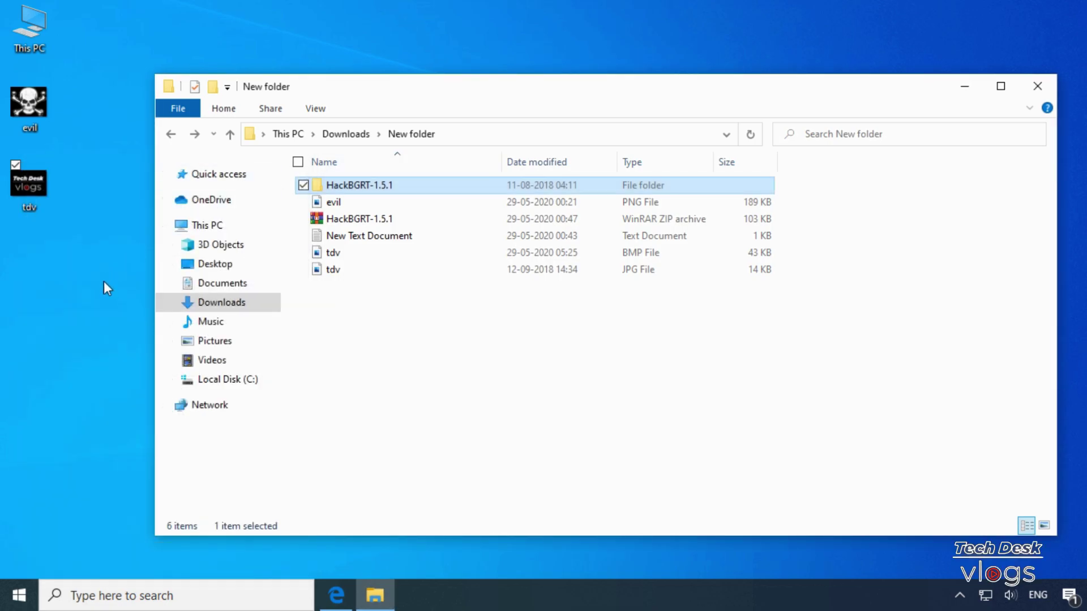
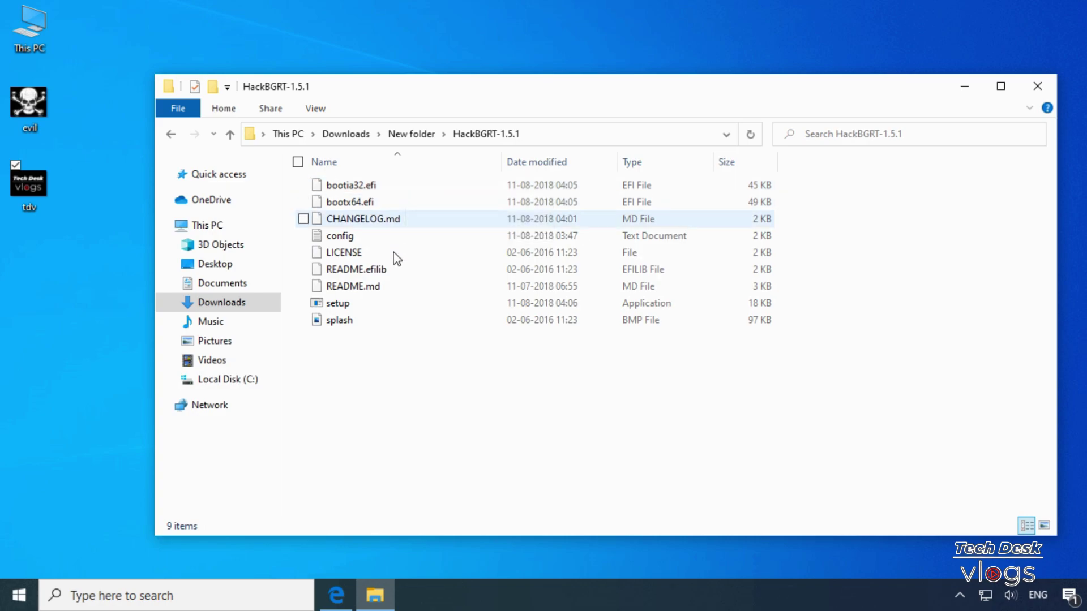
# Step: Run setup from the HackBGRT-1.5.1 folder as administrator, allow it to make changes, and choose the install action
pyautogui.rightClick(400, 308)
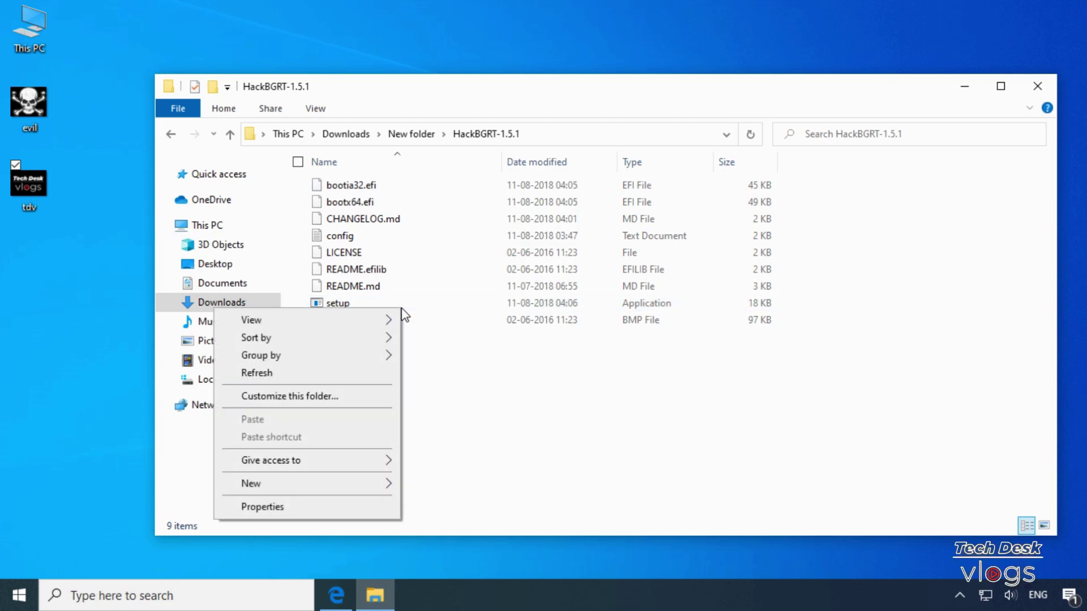
pyautogui.click(414, 311)
pyautogui.rightClick(413, 311)
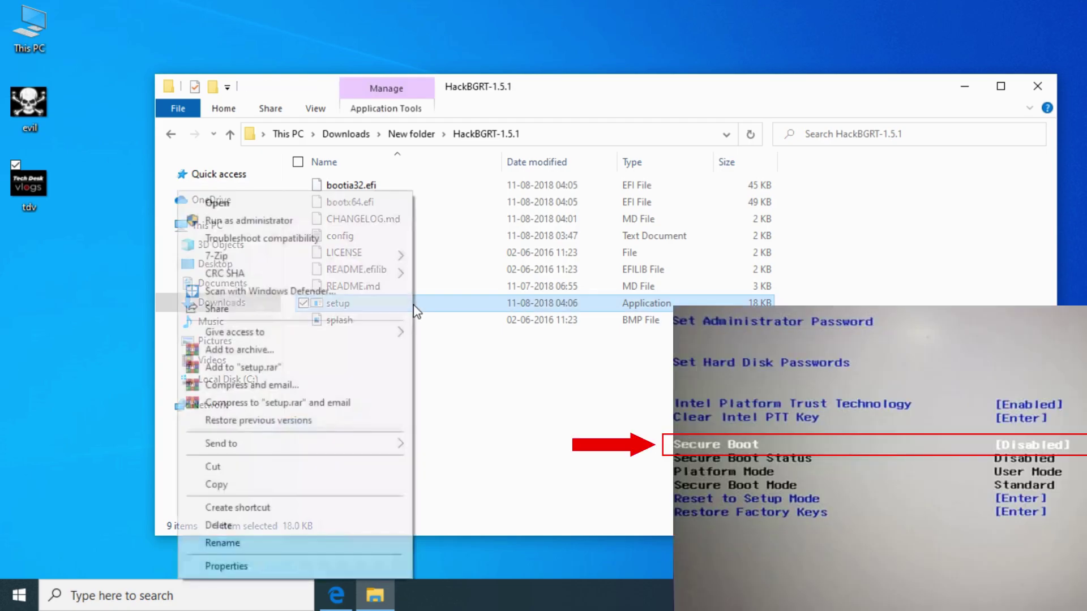
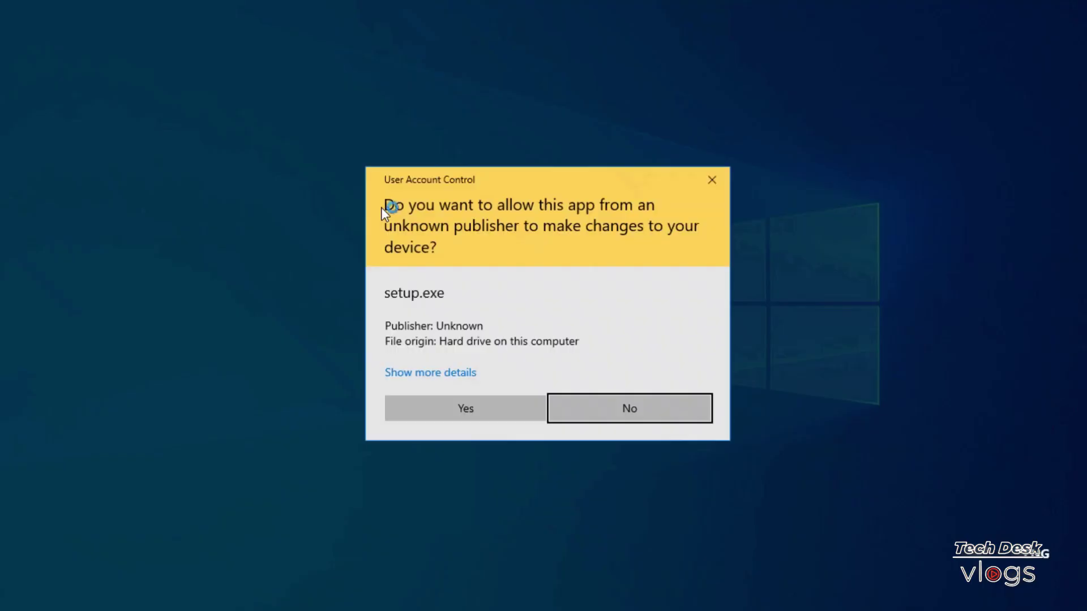
pyautogui.click(485, 404)
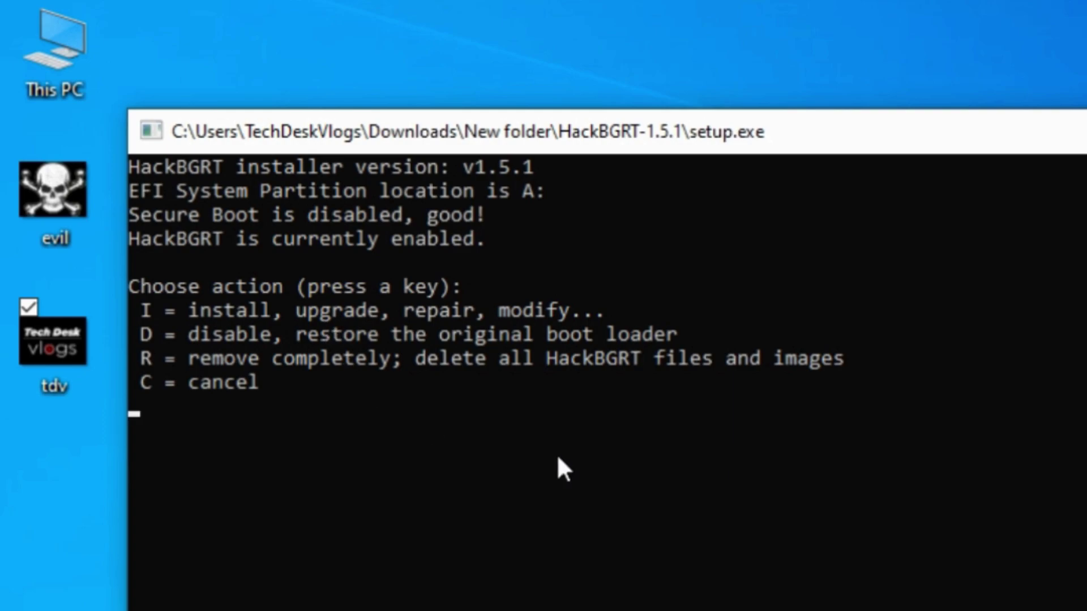
pyautogui.press('i')
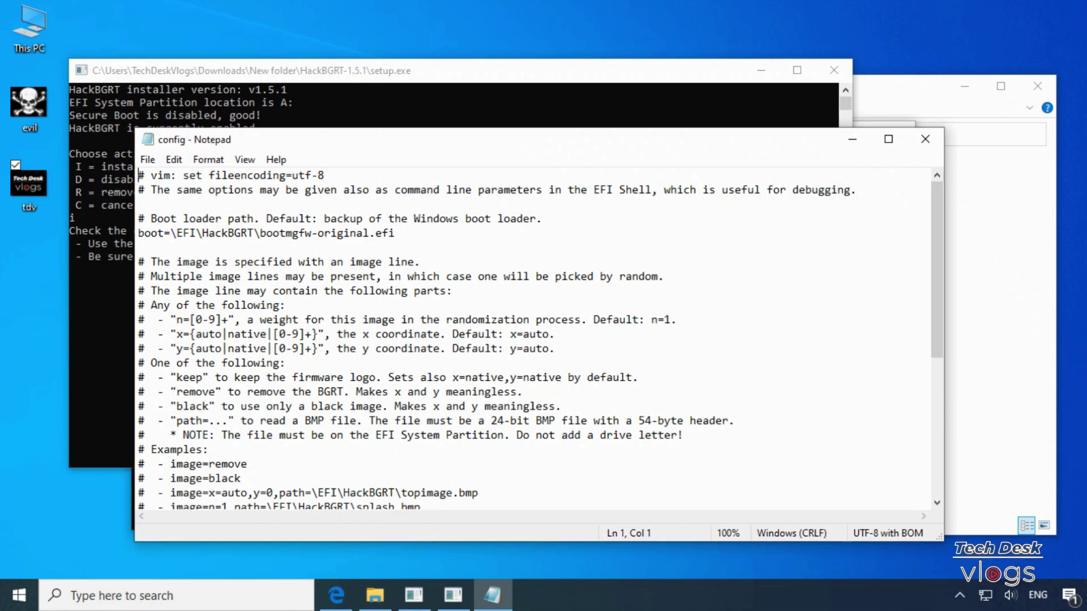
# Step: Change the default image line in the config file to image=path=\EFI\HackBGRT\evil.bmp
pyautogui.scroll(-6, 532, 340)
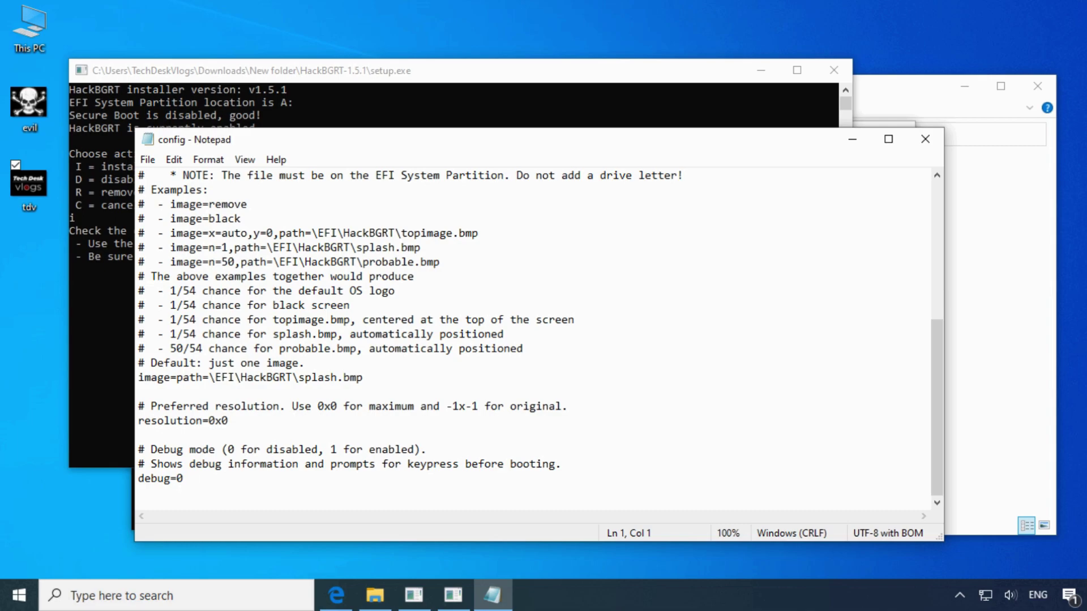
pyautogui.moveTo(363, 377); pyautogui.dragTo(138, 377)
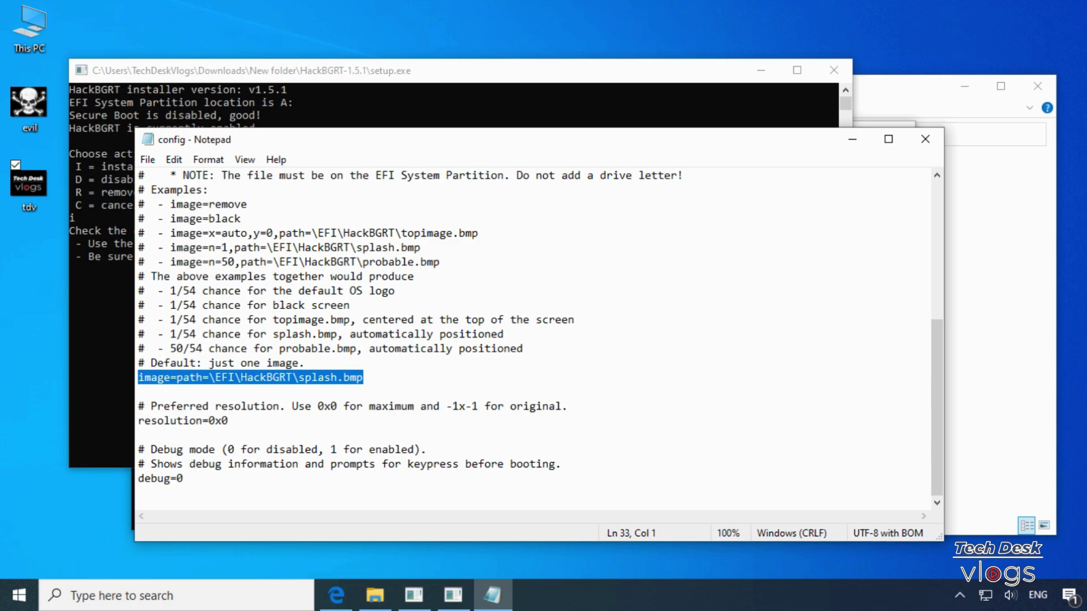
pyautogui.click(364, 377)
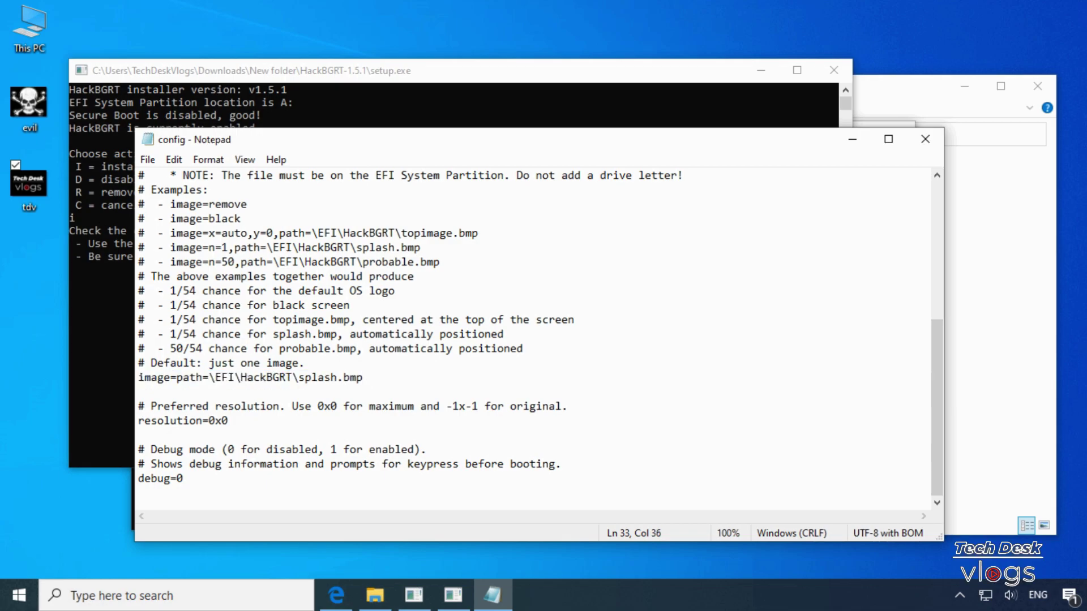
pyautogui.press('BackSpace')
pyautogui.press('BackSpace')
pyautogui.press('BackSpace')
pyautogui.press('BackSpace')
pyautogui.press('BackSpace')
pyautogui.press('BackSpace')
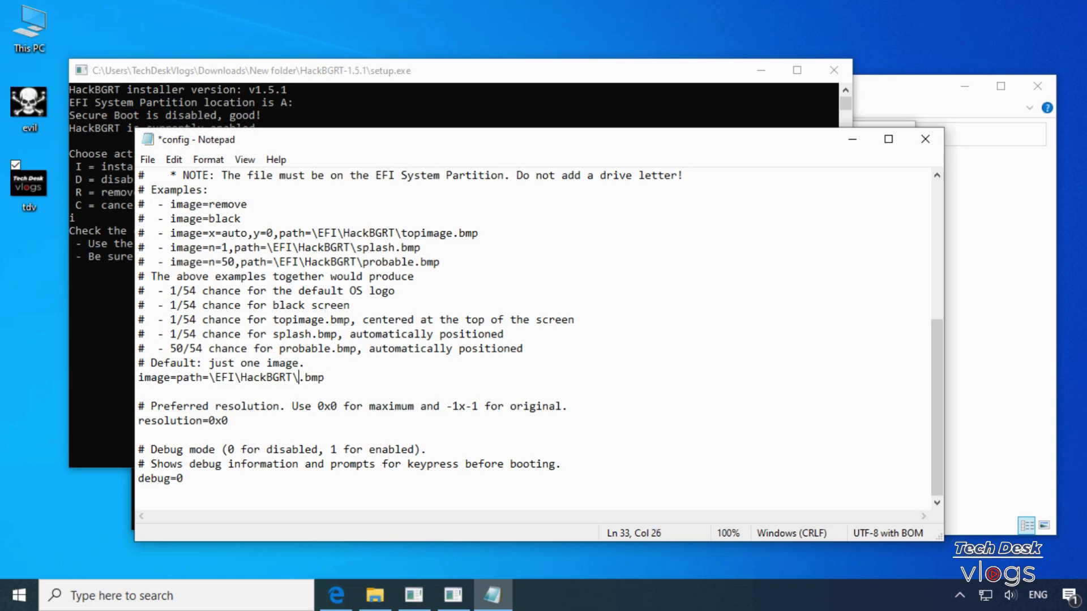
pyautogui.write('e')
pyautogui.write('vil')
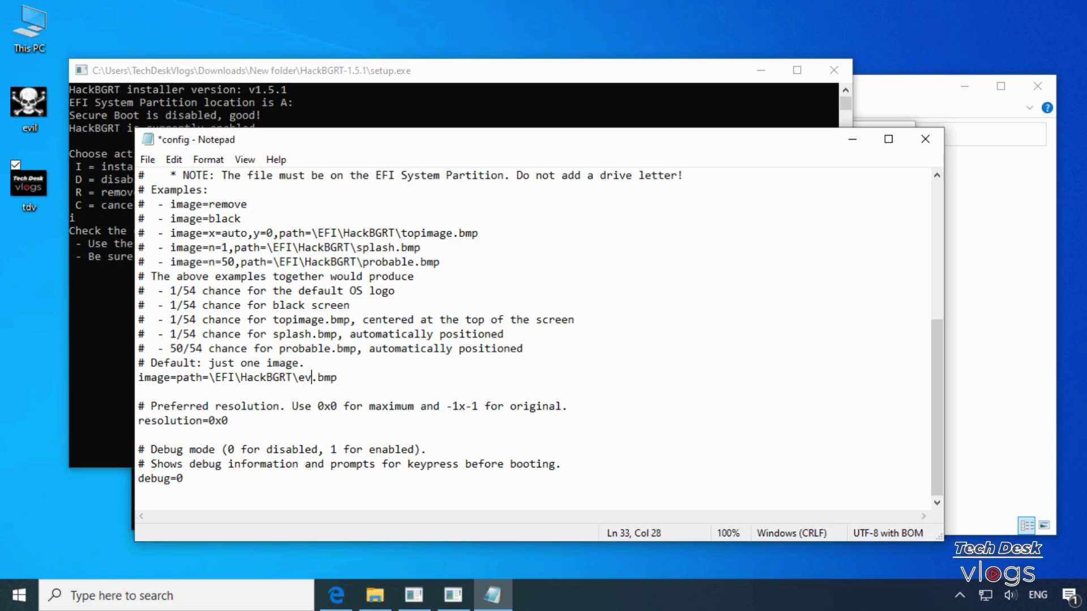
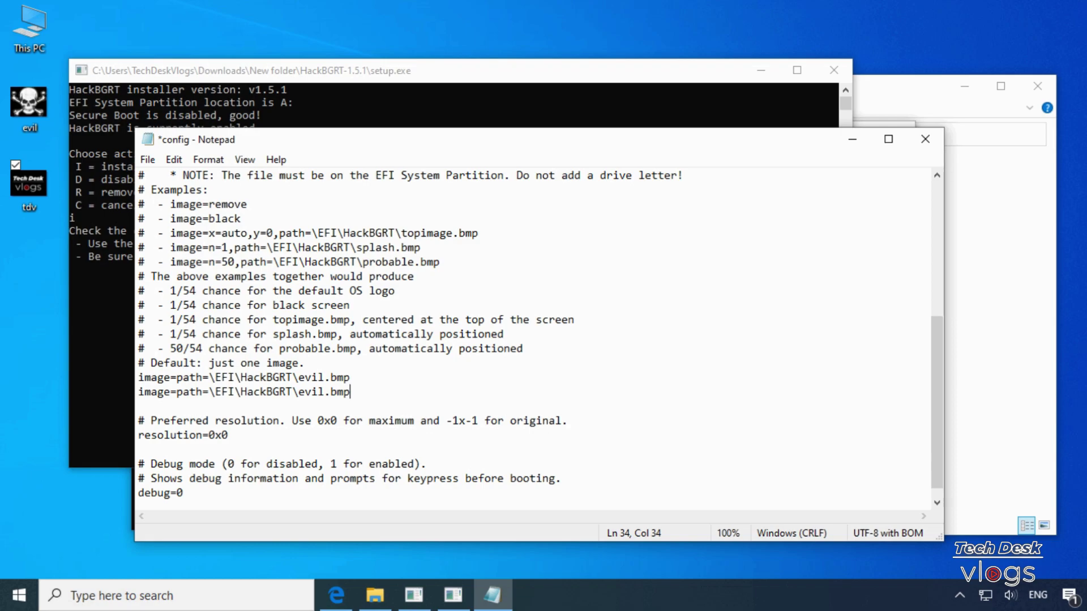
# Step: Add a second image line reading image=n=2, path=\EFI\HackBGRT\tdv.bmp below the evil.bmp line and save the config file
pyautogui.scroll(2, 532, 340)
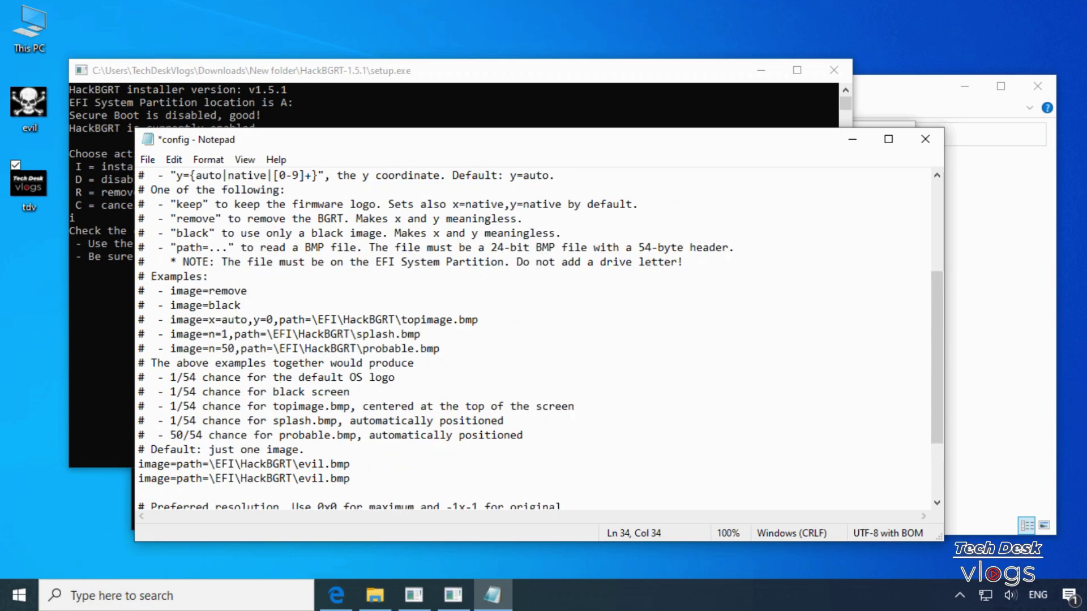
pyautogui.scroll(2, 533, 340)
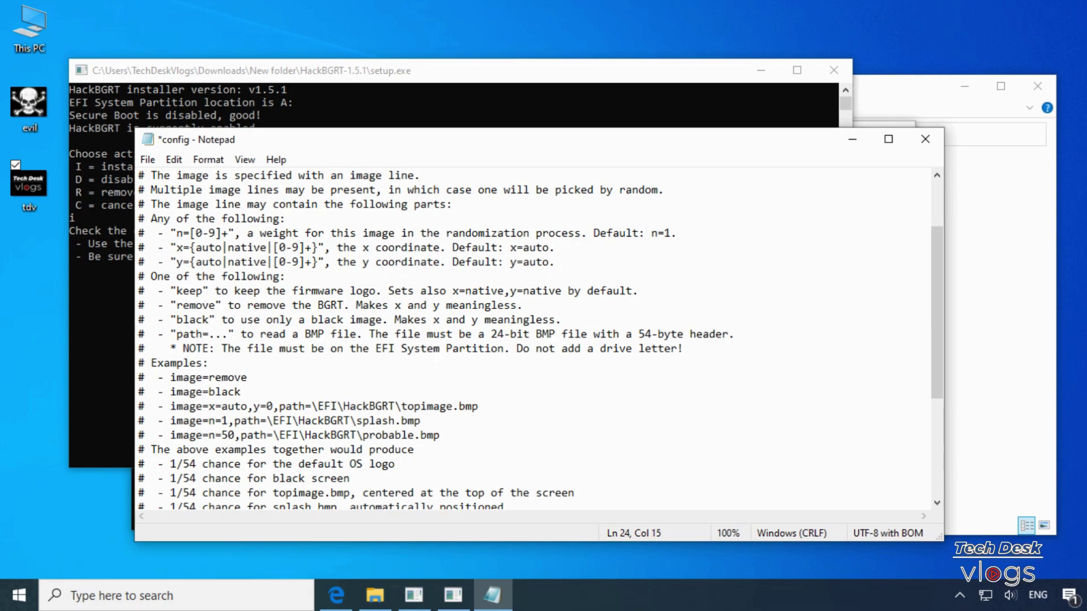
pyautogui.scroll(-4, 541, 340)
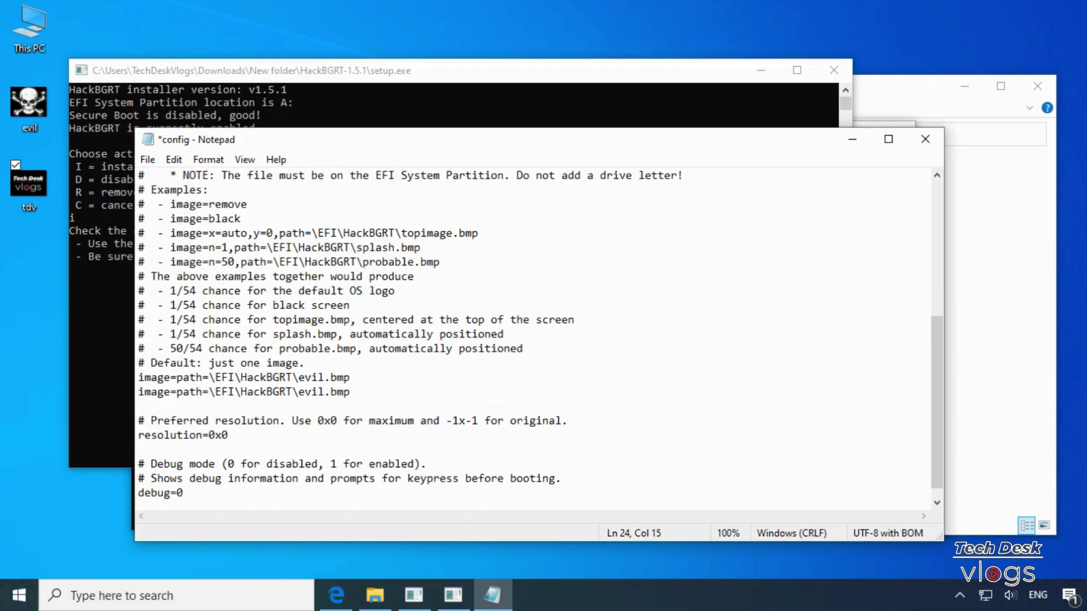
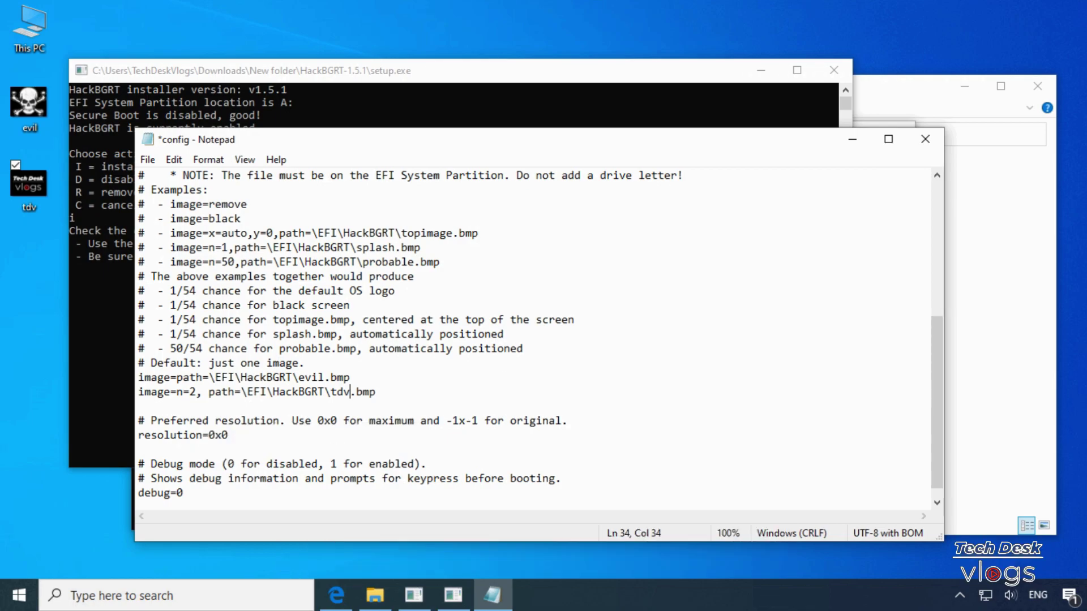
pyautogui.click(148, 161)
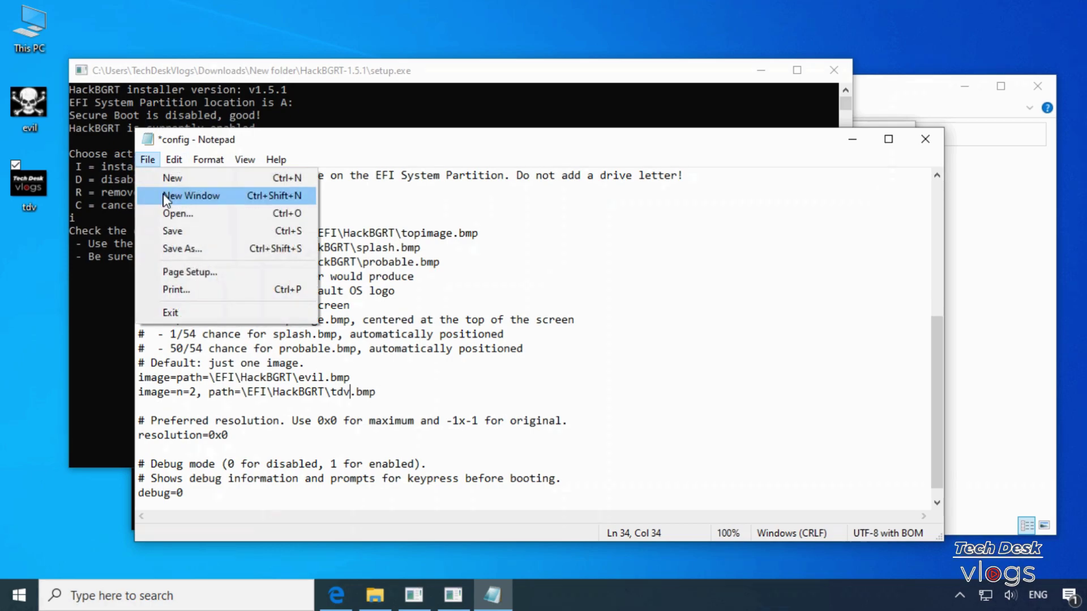
pyautogui.click(173, 231)
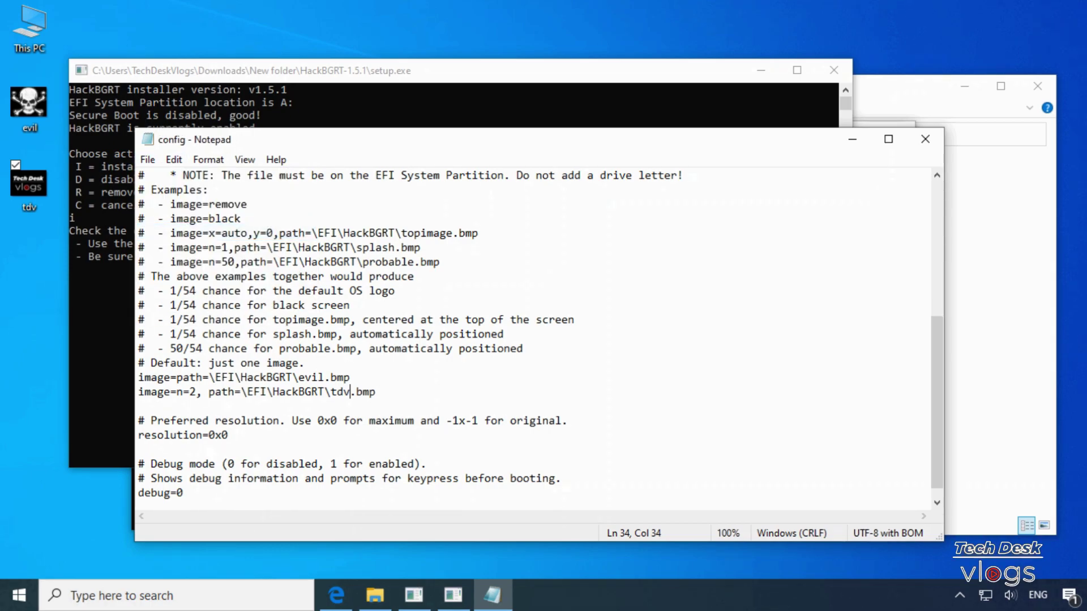
# Step: Copy the tdv bitmap from the Desktop into the EFI\HackBGRT folder through the Save As dialog, then cancel the dialog
pyautogui.click(149, 162)
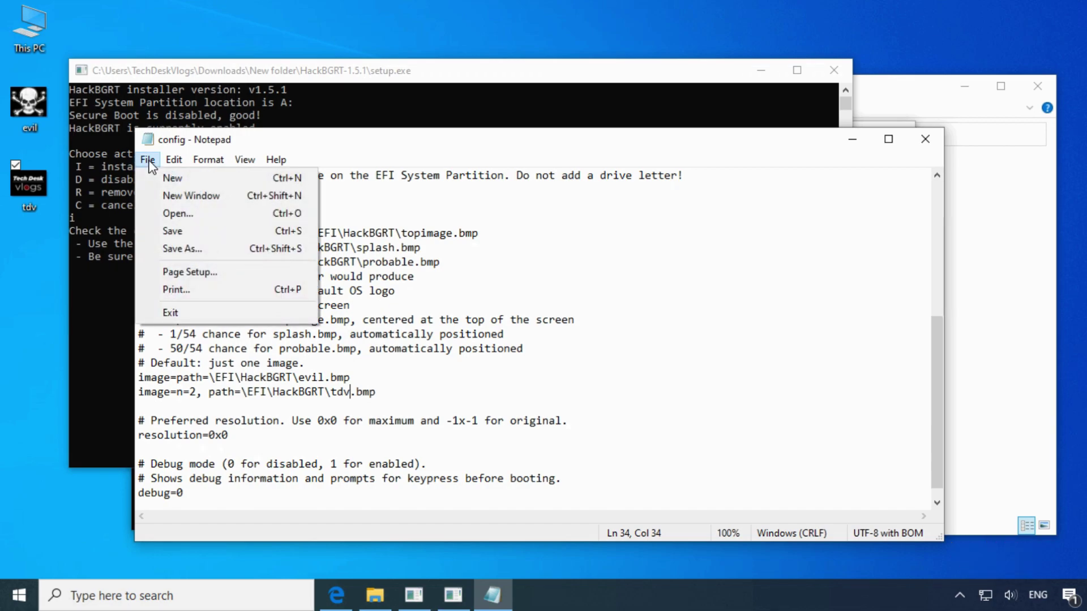
pyautogui.click(248, 253)
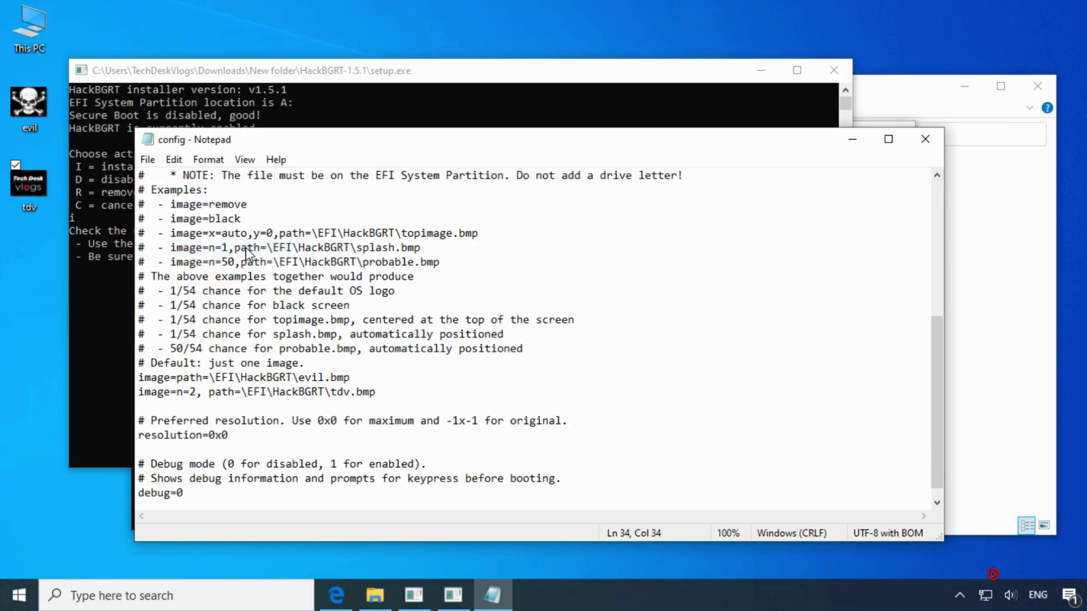
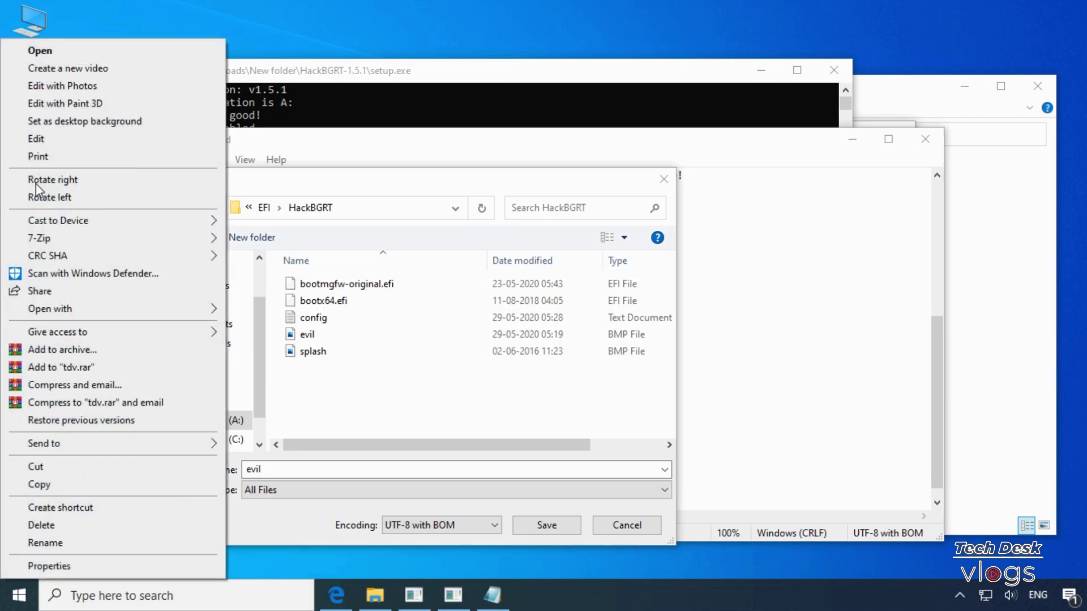
pyautogui.click(97, 485)
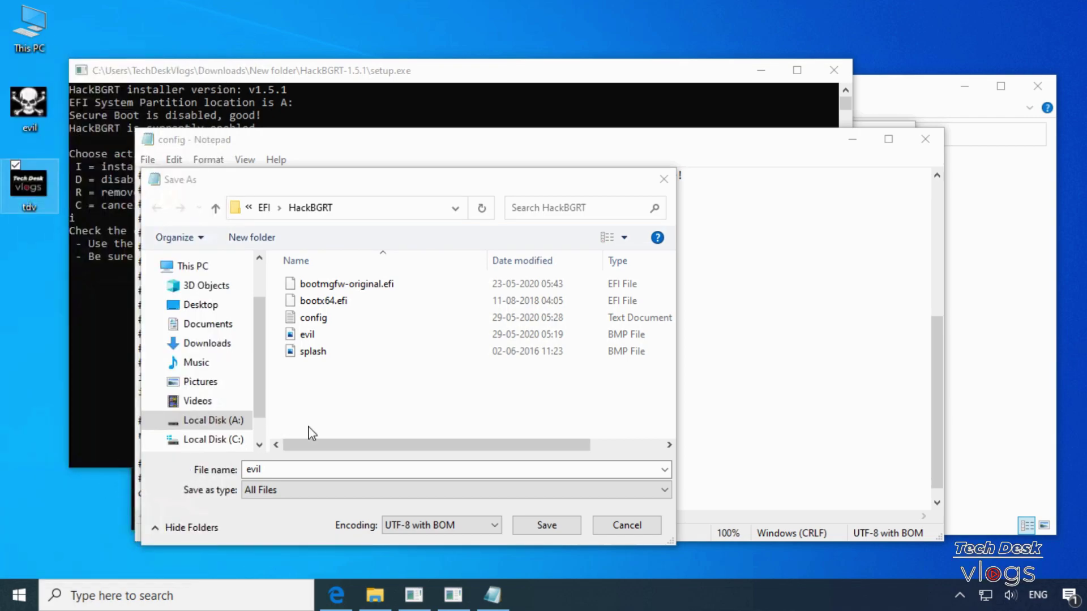
pyautogui.rightClick(361, 398)
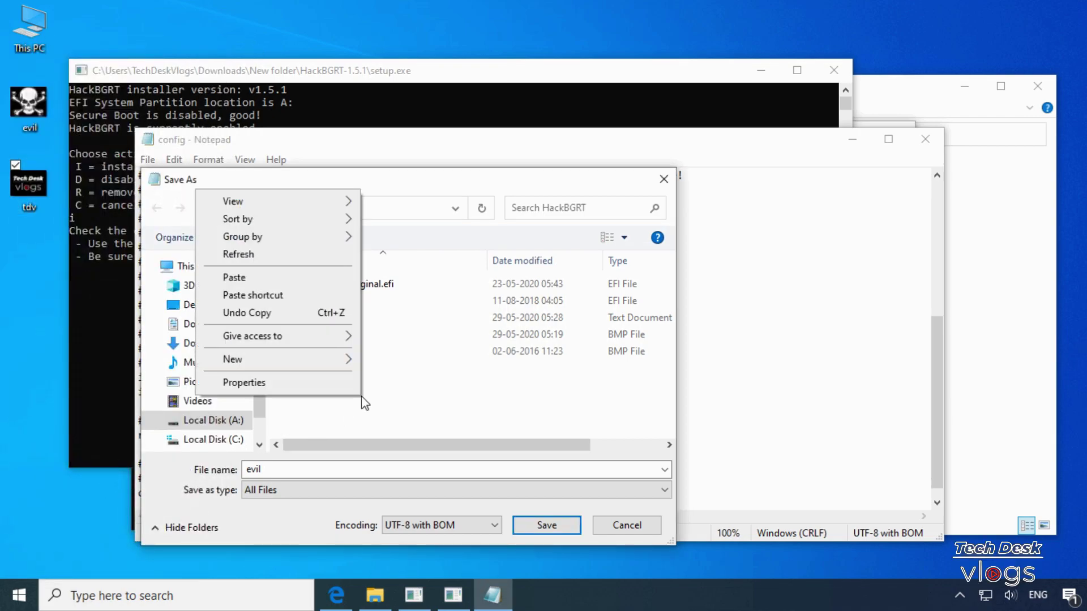
pyautogui.click(286, 278)
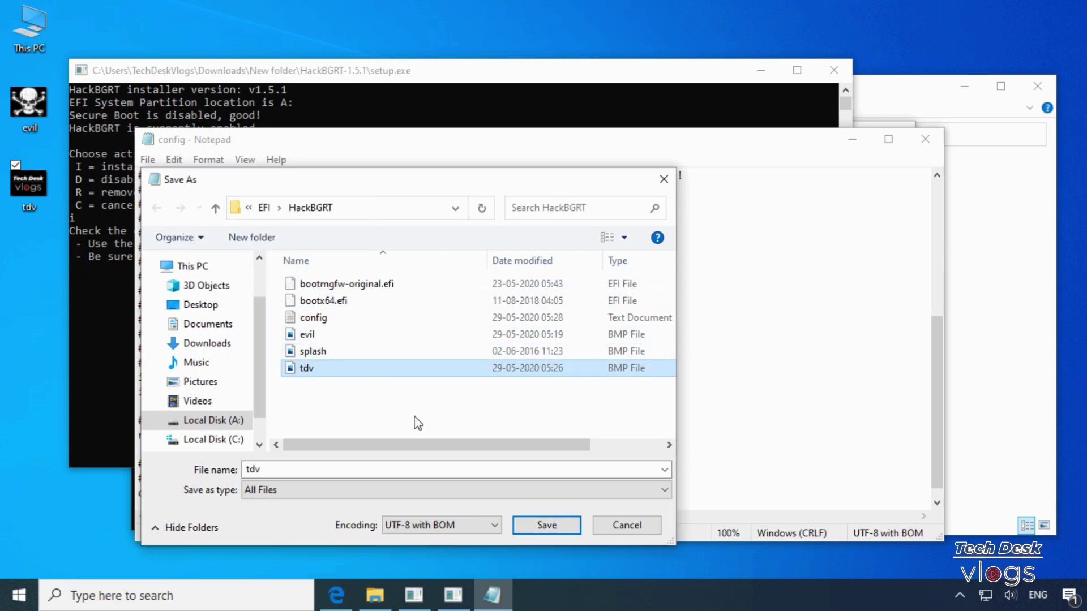
pyautogui.click(215, 208)
pyautogui.doubleClick(351, 300)
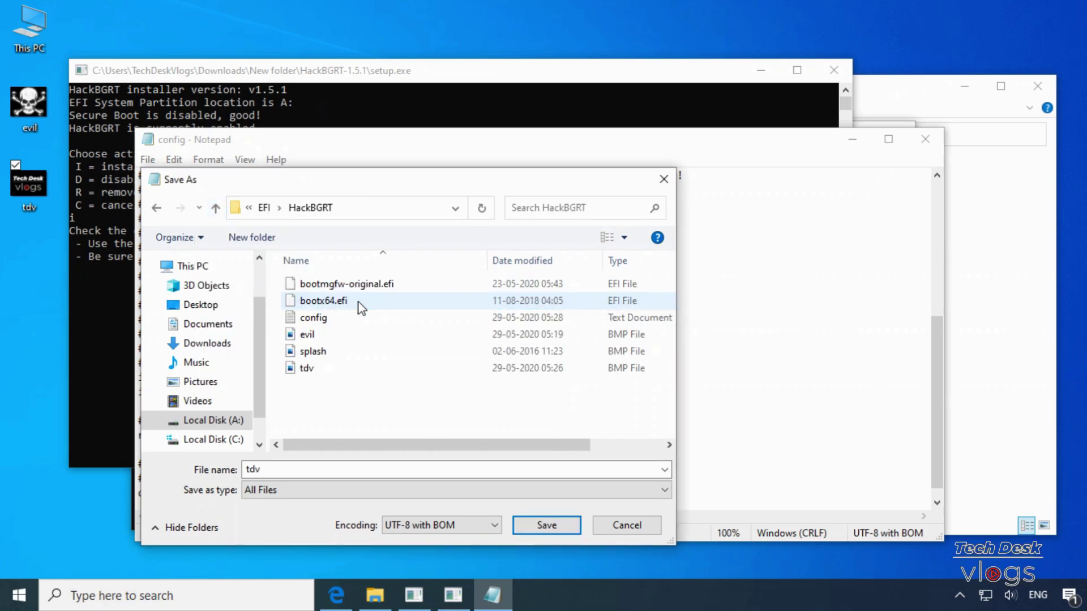
pyautogui.click(605, 530)
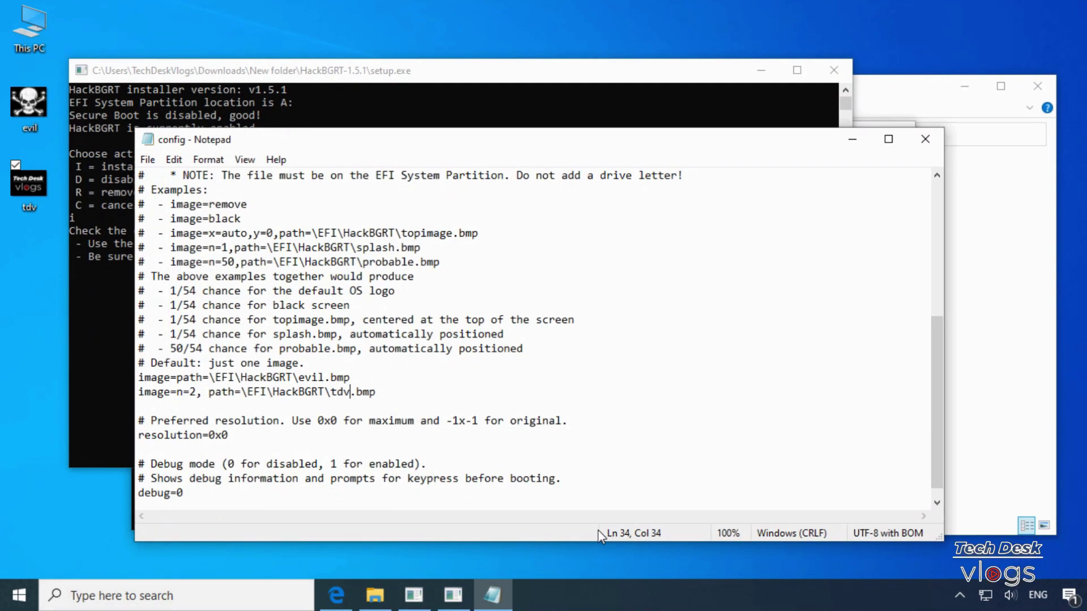
# Step: Exit the config file and close the default splash image without editing it so the installer can finish
pyautogui.click(147, 159)
pyautogui.click(241, 313)
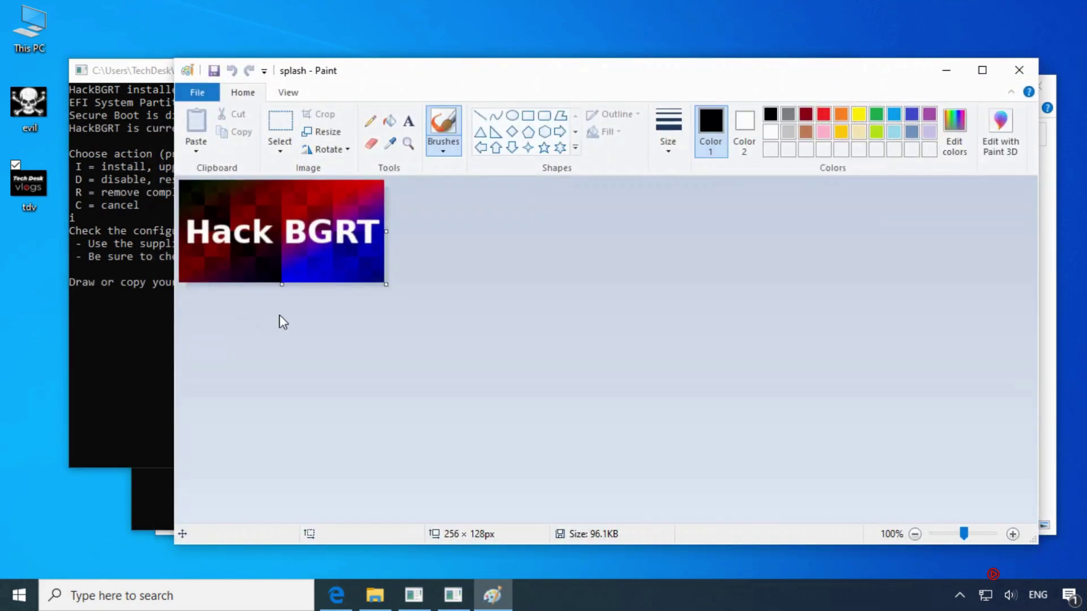
pyautogui.click(1020, 70)
pyautogui.click(696, 337)
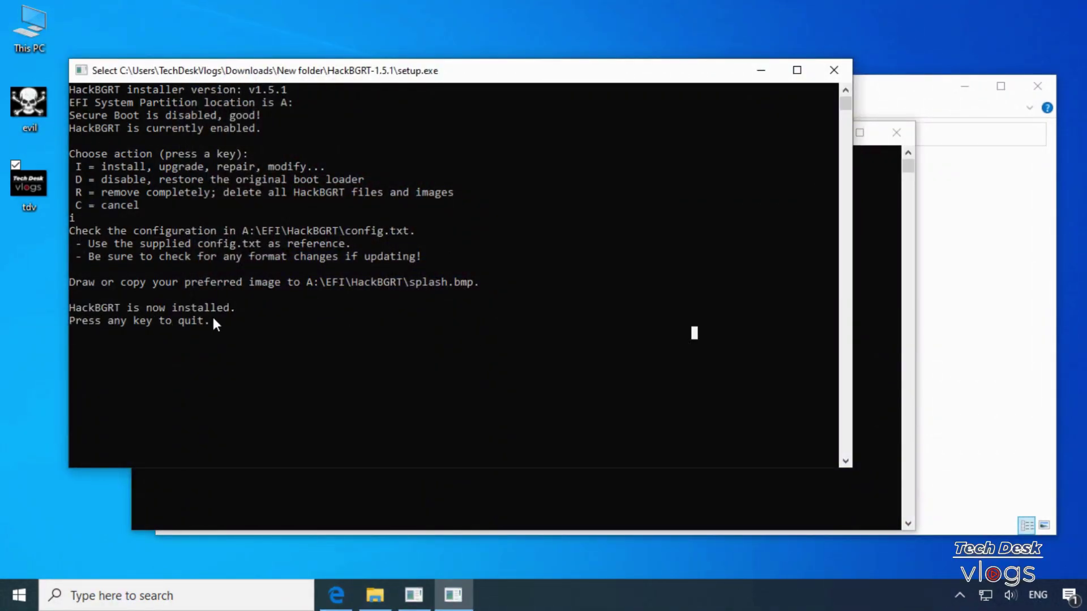
# Step: Quit the finished HackBGRT installer and close the HackBGRT-1.5.1 folder window
pyautogui.click(637, 389)
pyautogui.press('Return')
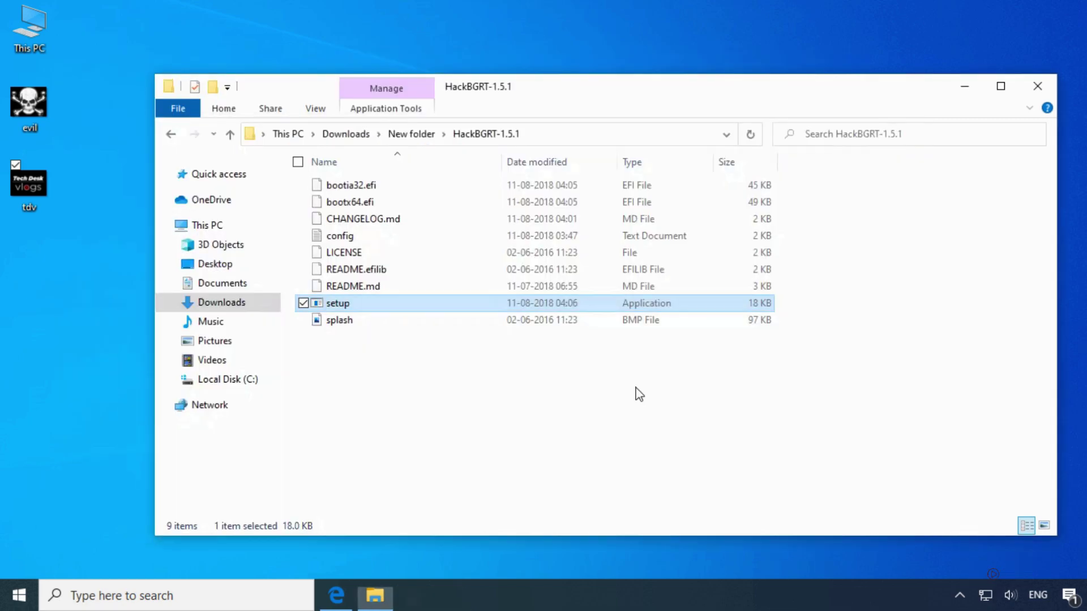
pyautogui.click(1048, 91)
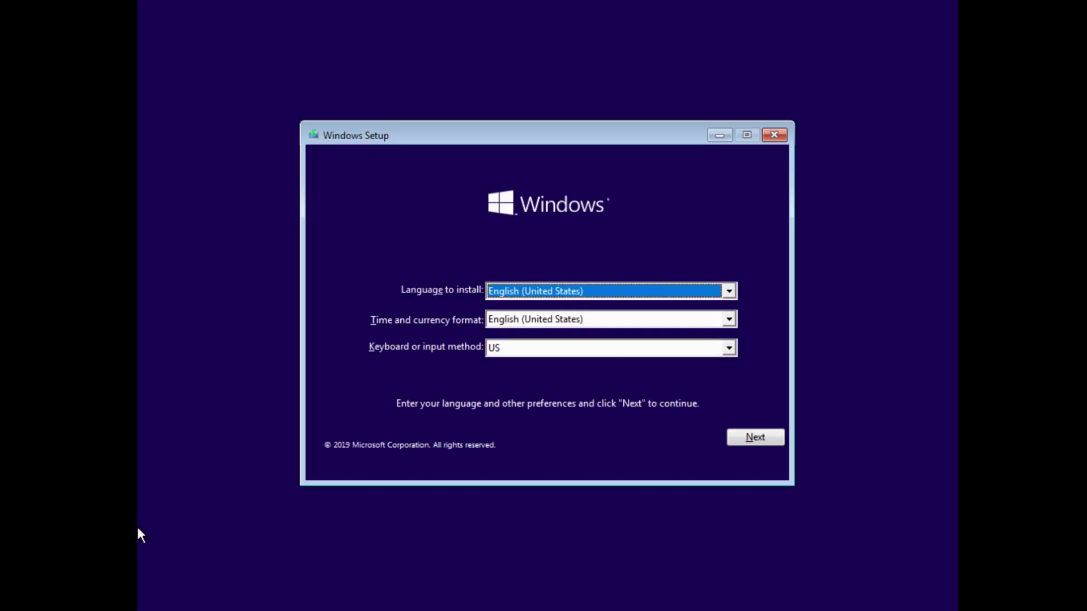
# Step: Continue past the Windows Setup language settings and open Command Prompt from the Troubleshoot recovery options
pyautogui.click(771, 448)
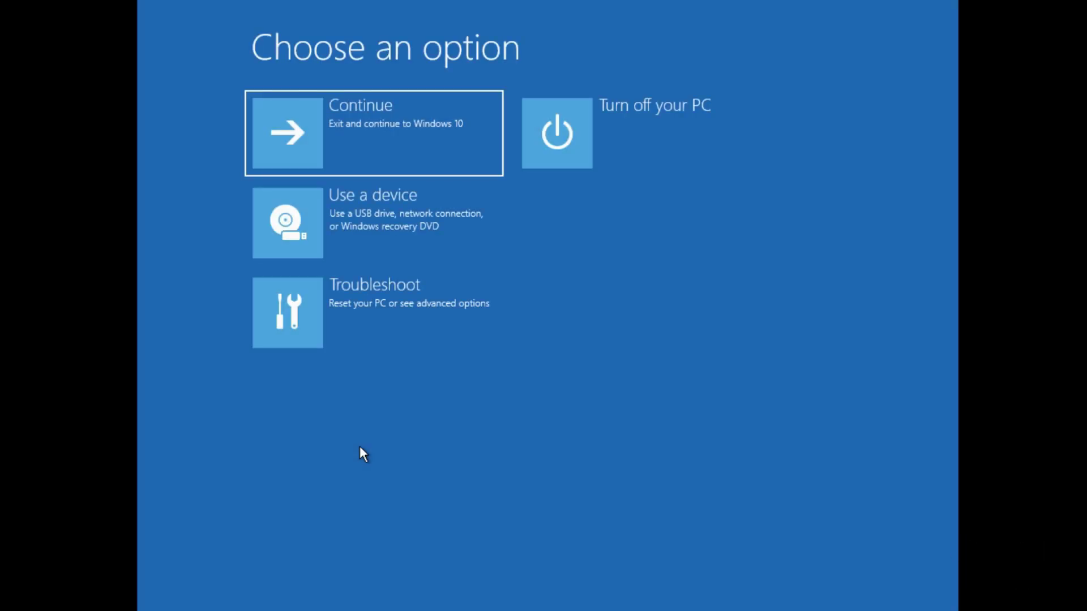
pyautogui.click(415, 287)
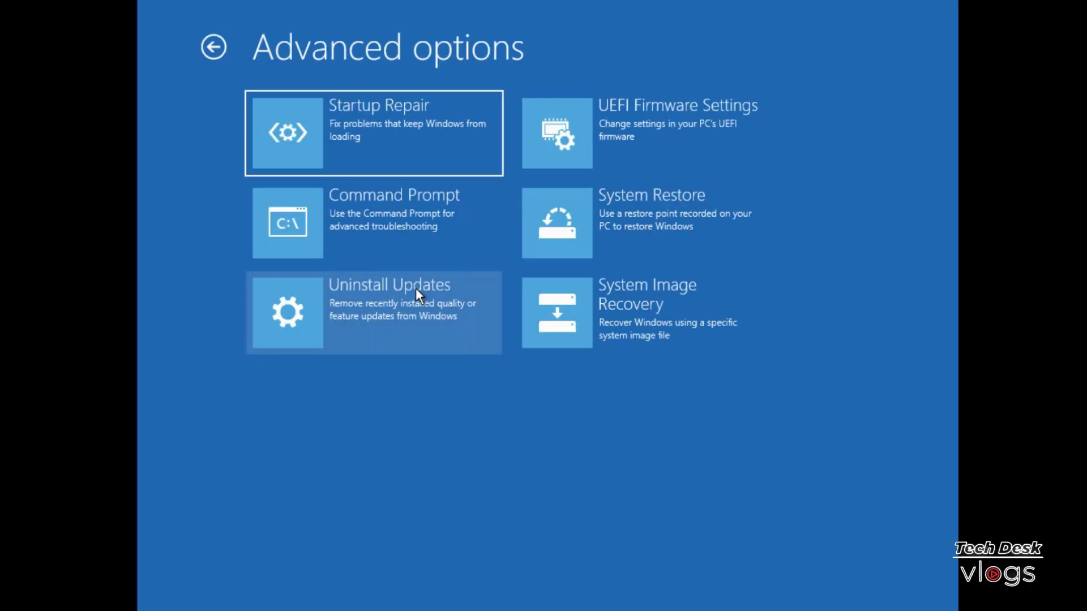
pyautogui.click(446, 246)
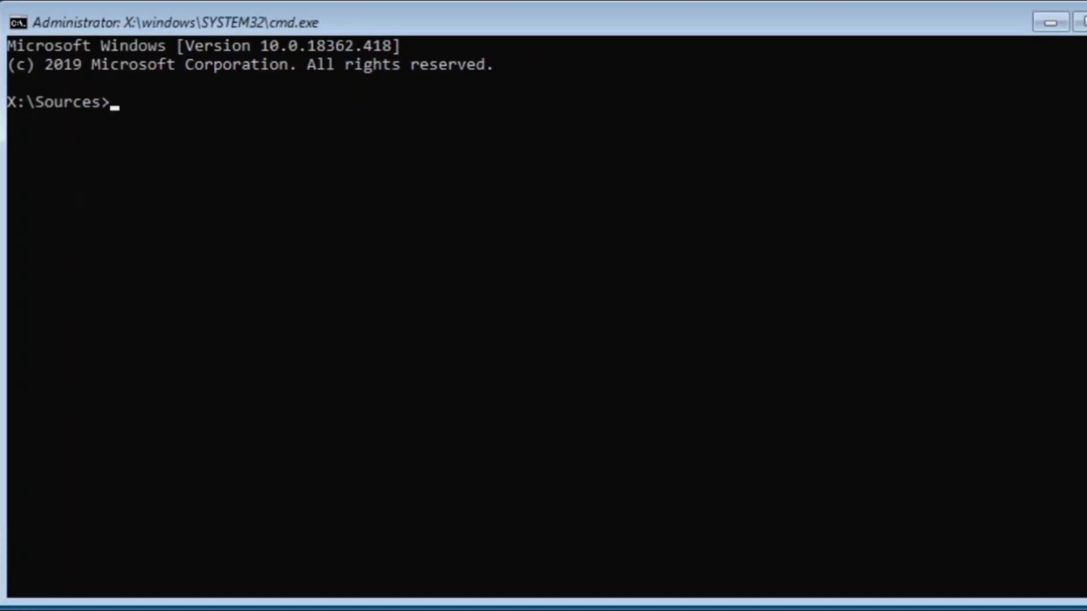
# Step: Mount the EFI system partition with mountvol a: /s, switch to drive a: and list its contents
pyautogui.write('mou')
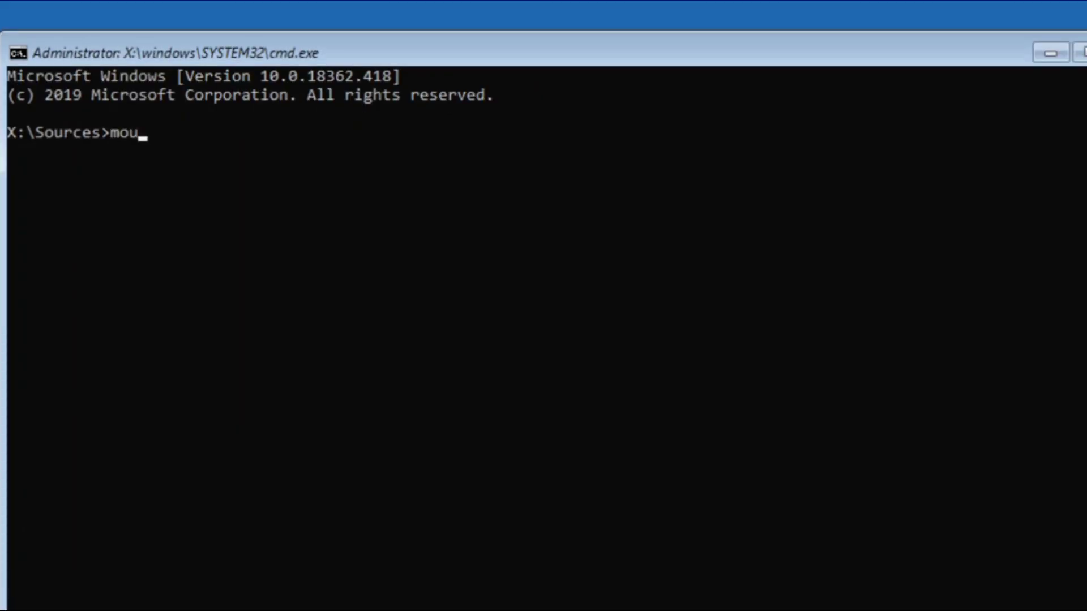
pyautogui.write('ntvol a: /s')
pyautogui.press('Return')
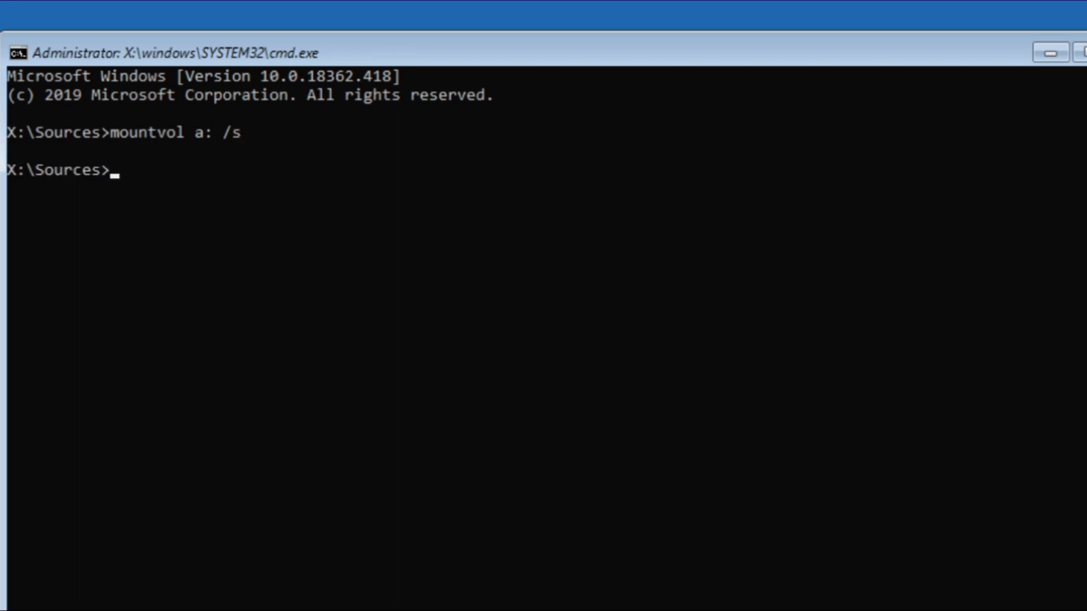
pyautogui.write('a:')
pyautogui.press('Return')
pyautogui.write('dir')
pyautogui.press('Return')
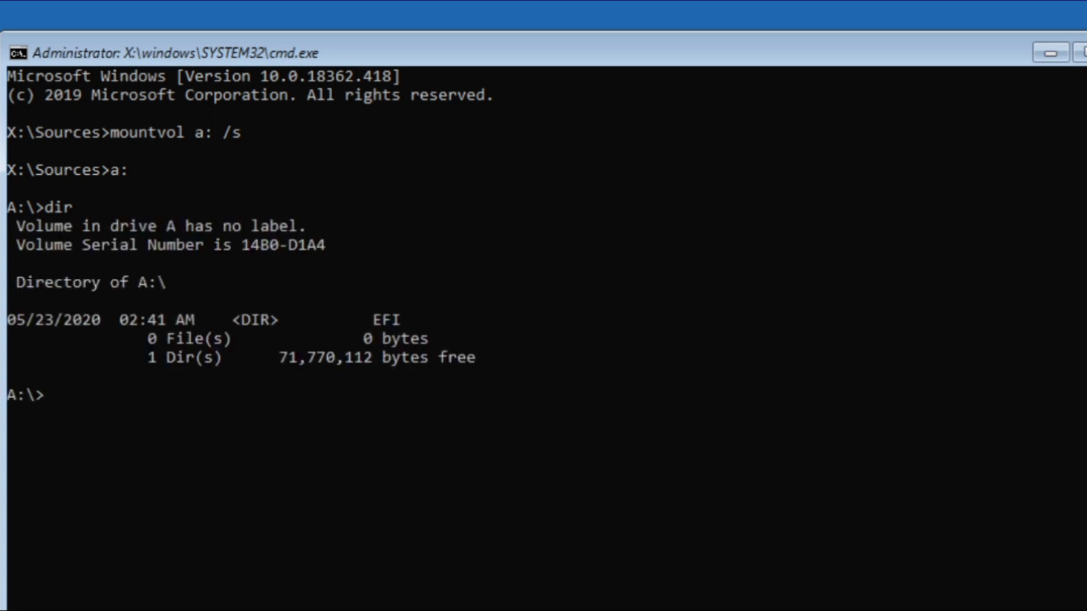
# Step: Change into the efi folder on drive A: and list its contents
pyautogui.write('cd efi')
pyautogui.press('Return')
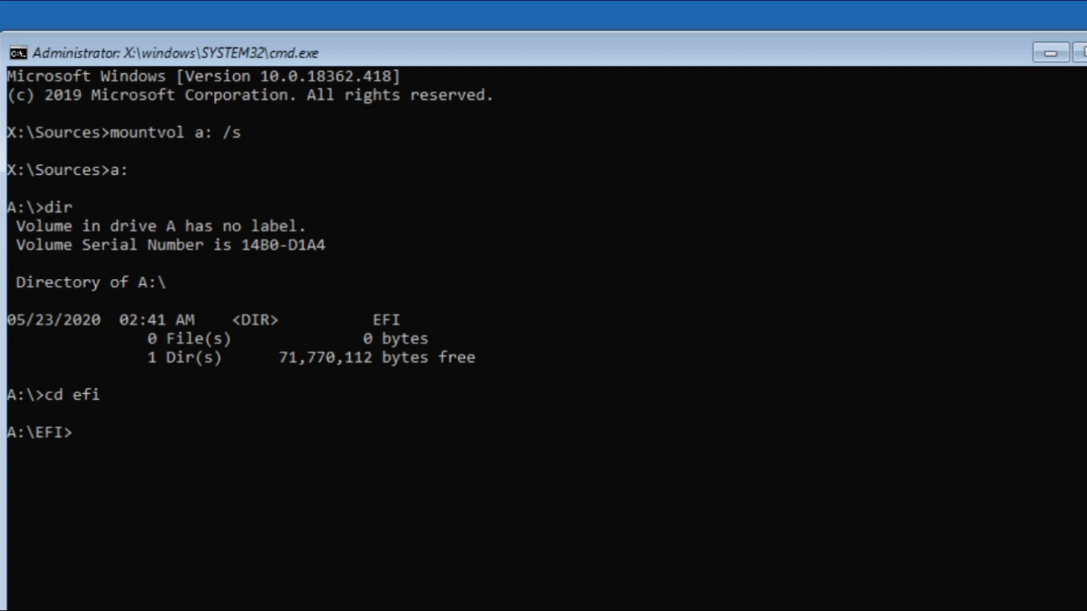
pyautogui.write('dir')
pyautogui.press('Return')
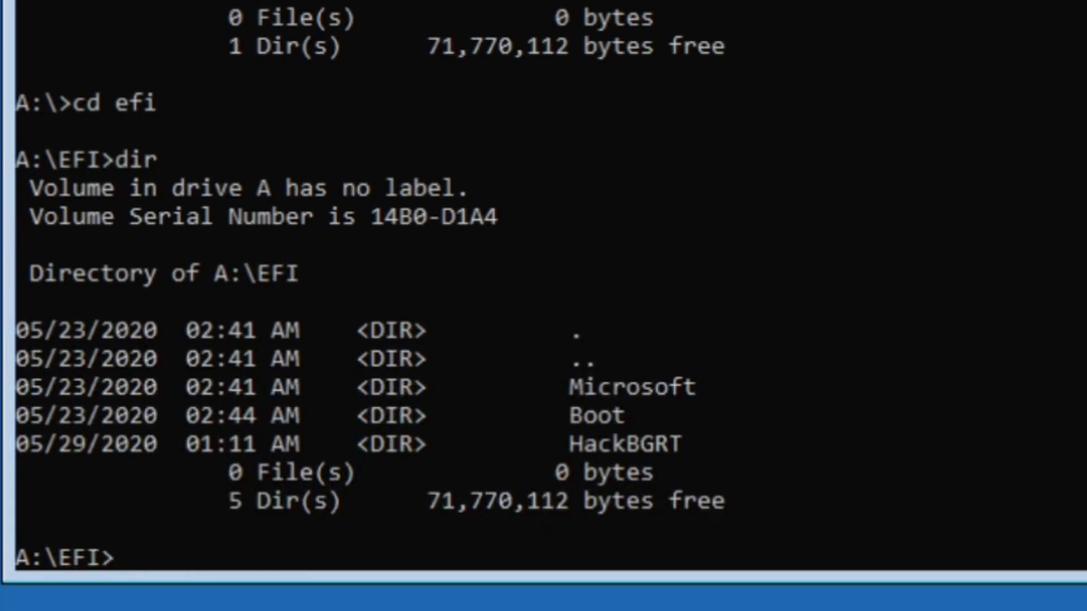
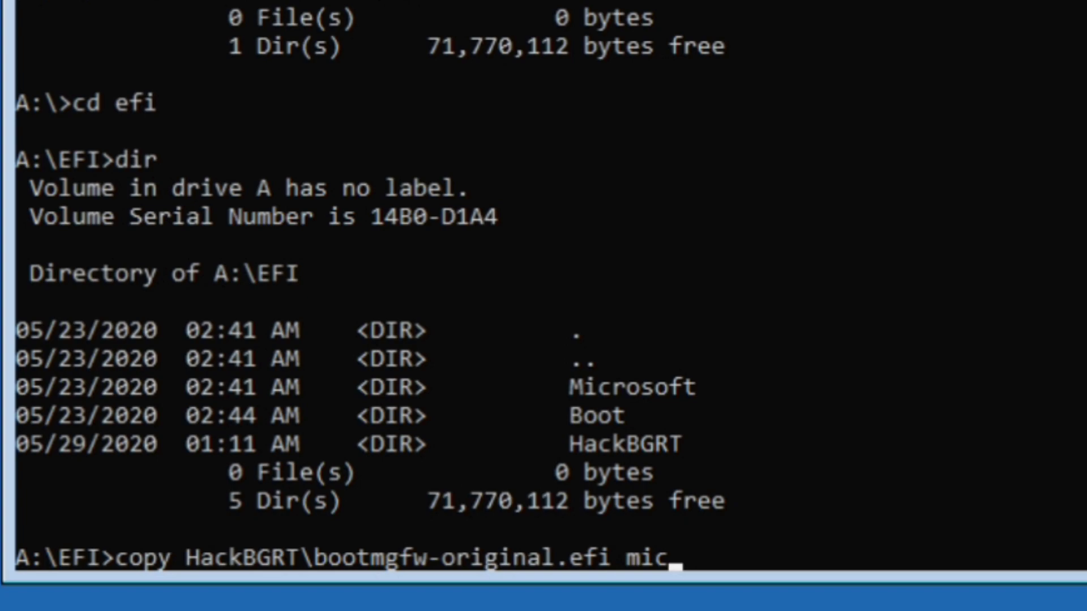
# Step: Copy HackBGRT\bootmgfw-original.efi over microsoft\boot\bootmgfw.efi, answering yes to overwrite, and exit the command prompt
pyautogui.write('bootmgfw.efi')
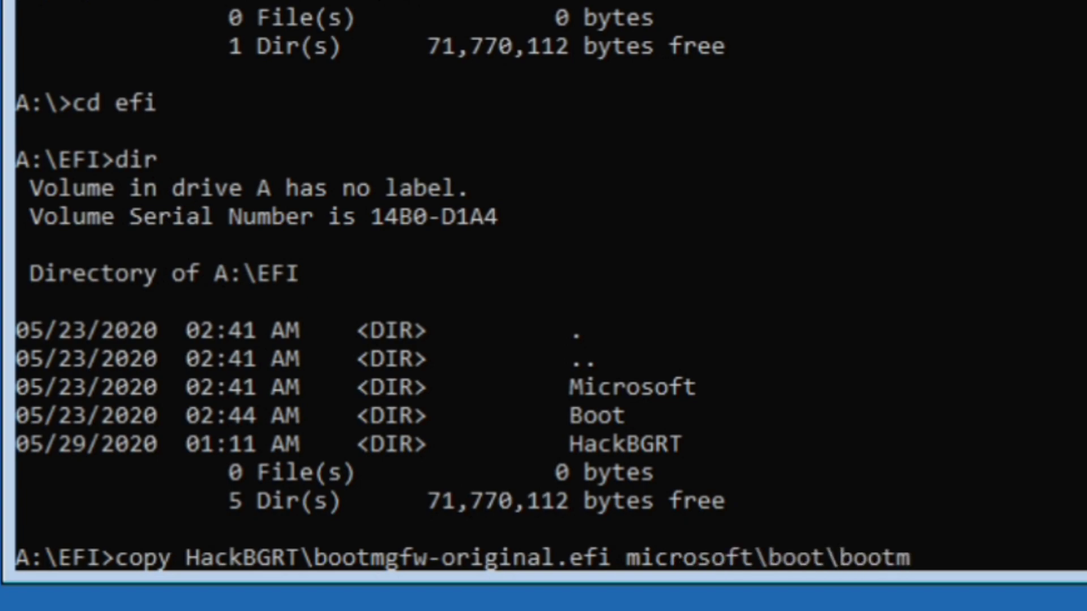
pyautogui.press('Return')
pyautogui.write('yes')
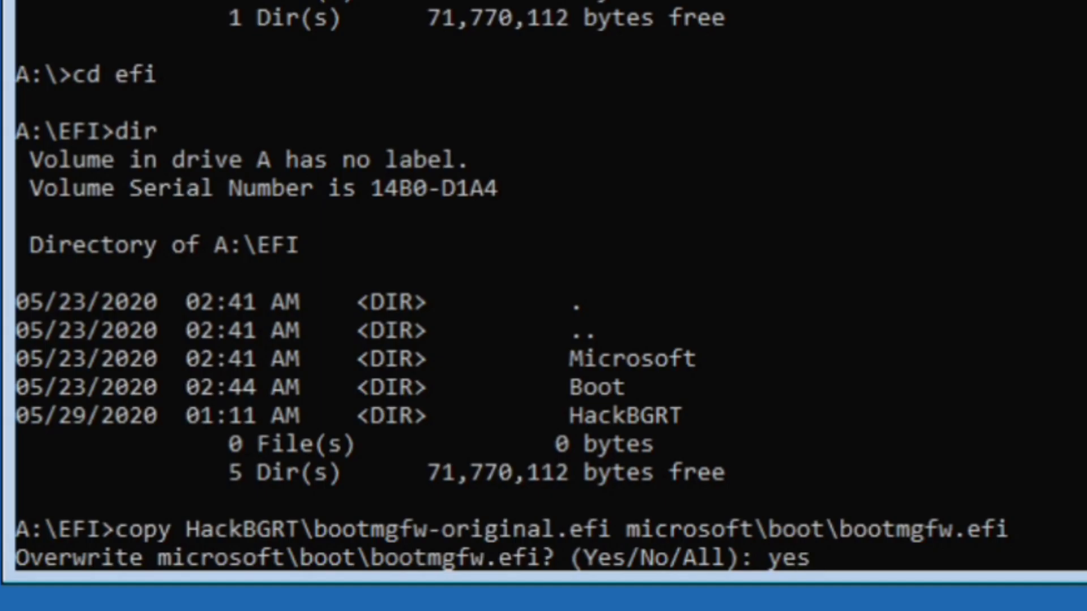
pyautogui.press('Return')
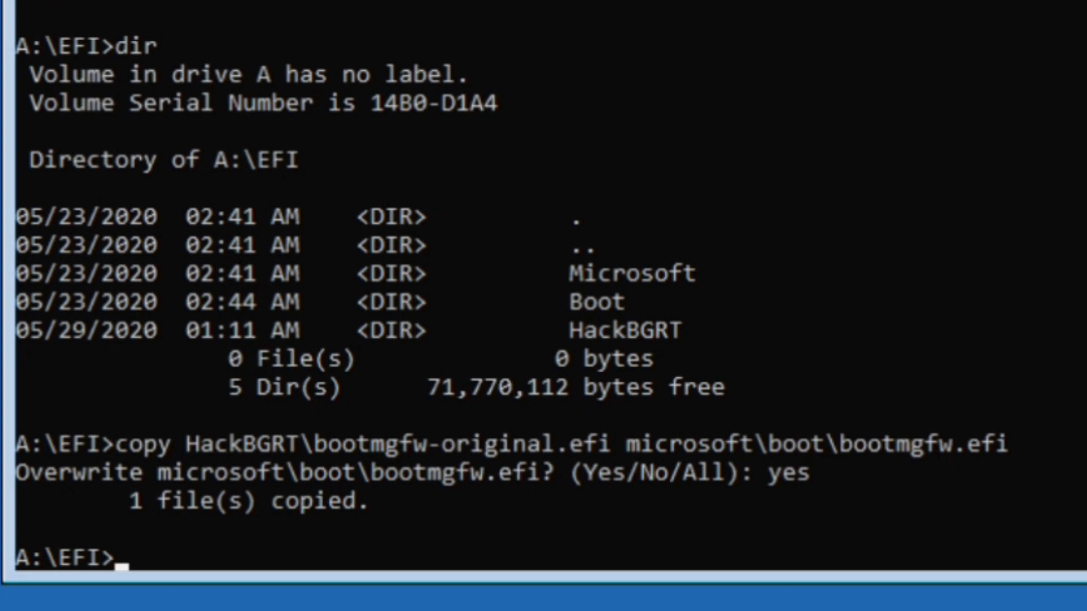
pyautogui.write('exit')
pyautogui.press('Return')
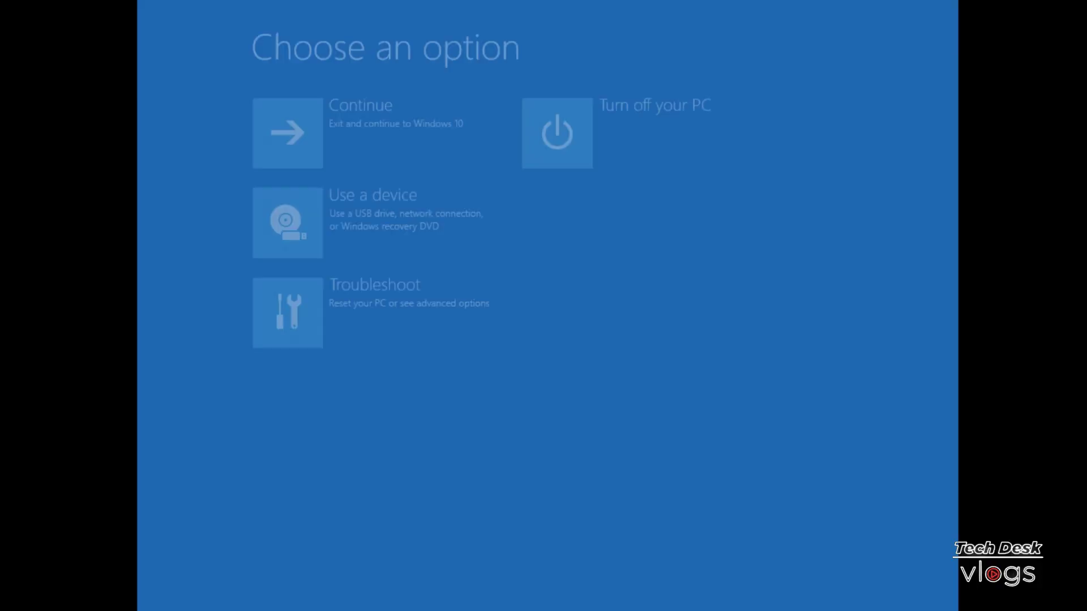